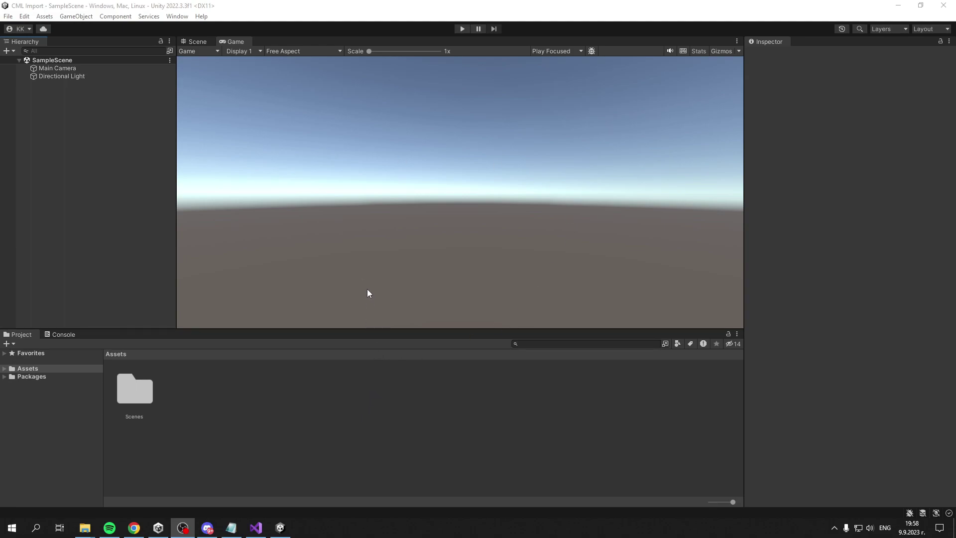
Check the new-project screen in Unity Hub, then return to the Unity Editor.
{"action": "left_click", "coordinate": [158, 528]}
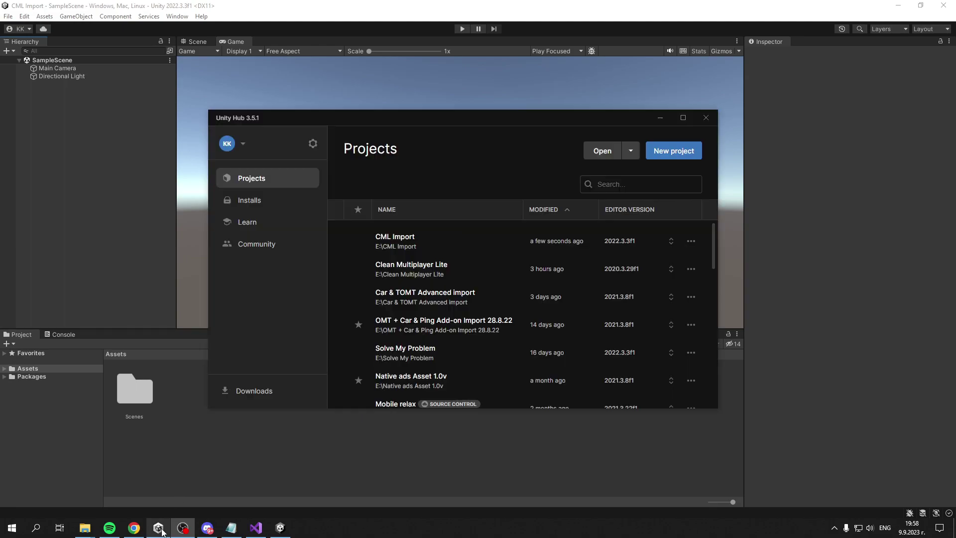
{"action": "left_click", "coordinate": [658, 158]}
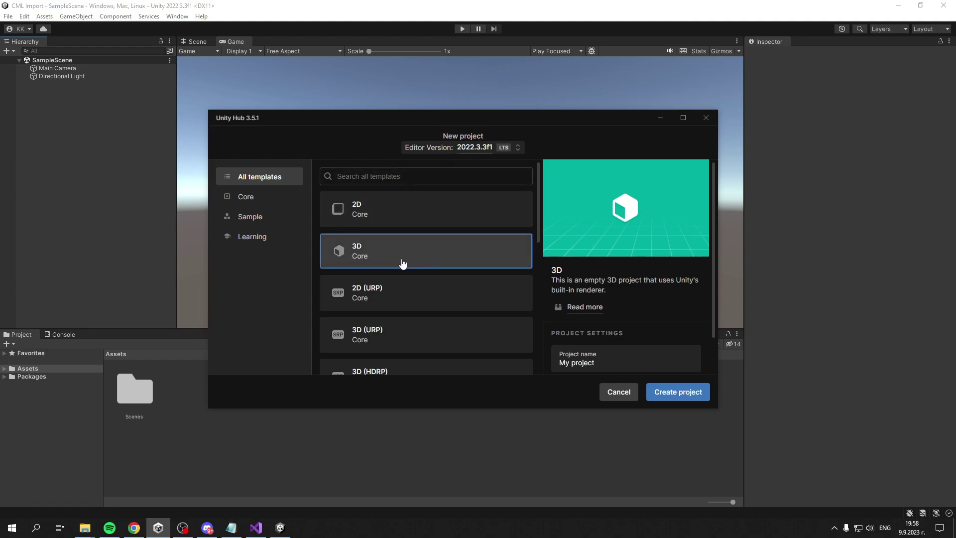
{"action": "scroll", "coordinate": [355, 299], "scroll_direction": "down", "scroll_amount": 1}
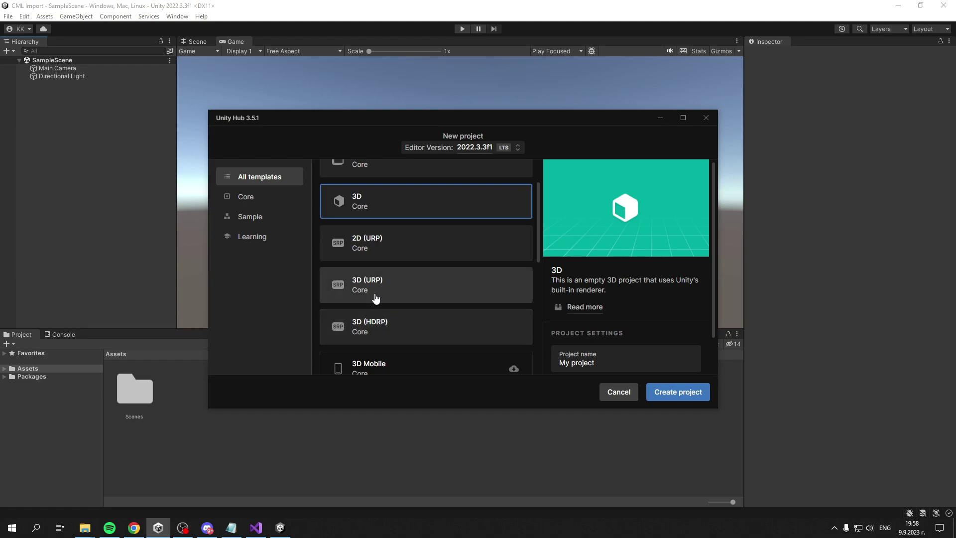
{"action": "left_click", "coordinate": [99, 157]}
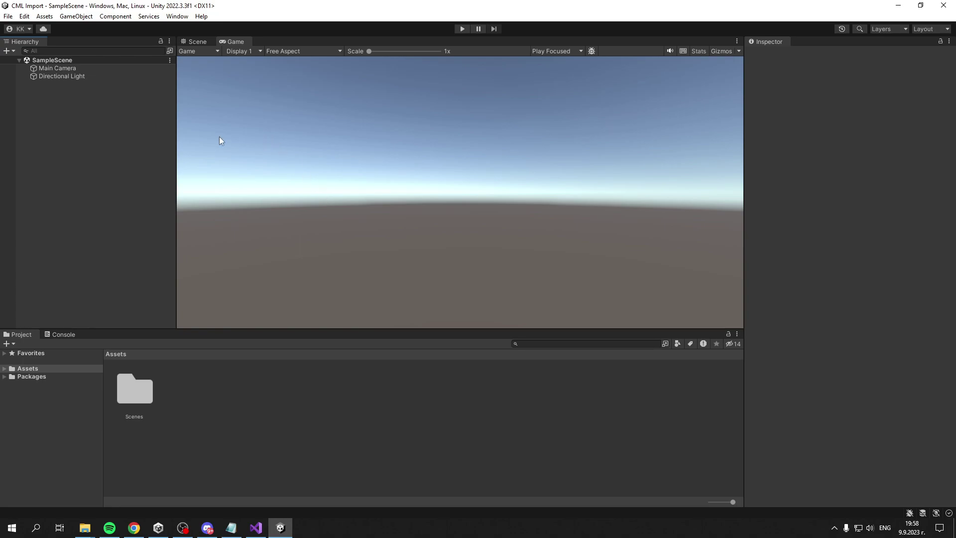
Import all Clean Multiplayer Lite files from My Assets in the Package Manager.
{"action": "left_click", "coordinate": [176, 16]}
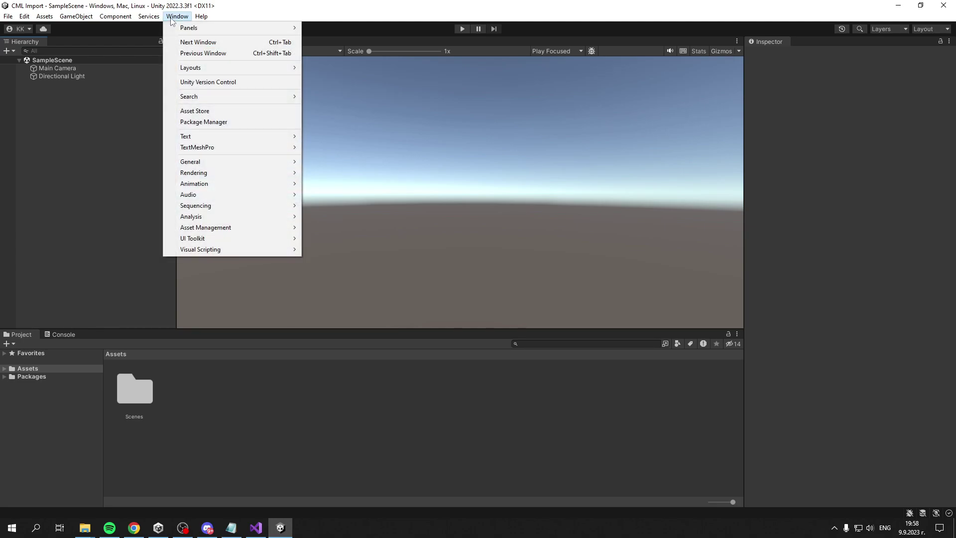
{"action": "left_click", "coordinate": [222, 122]}
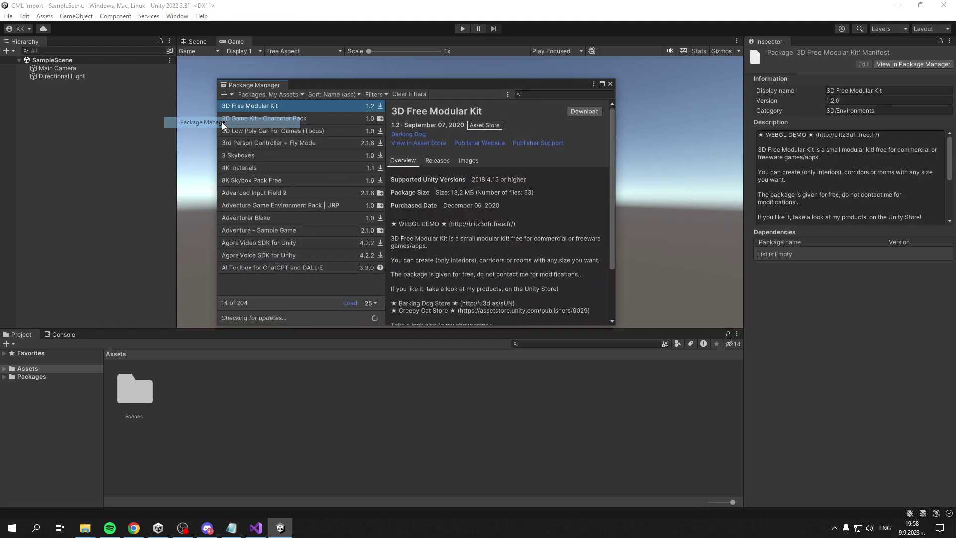
{"action": "left_click", "coordinate": [249, 94]}
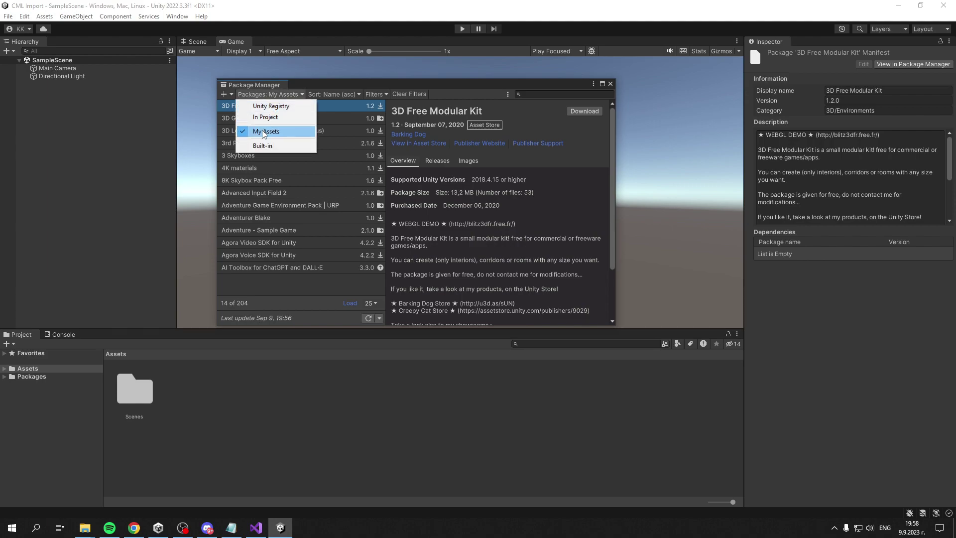
{"action": "left_click", "coordinate": [277, 131]}
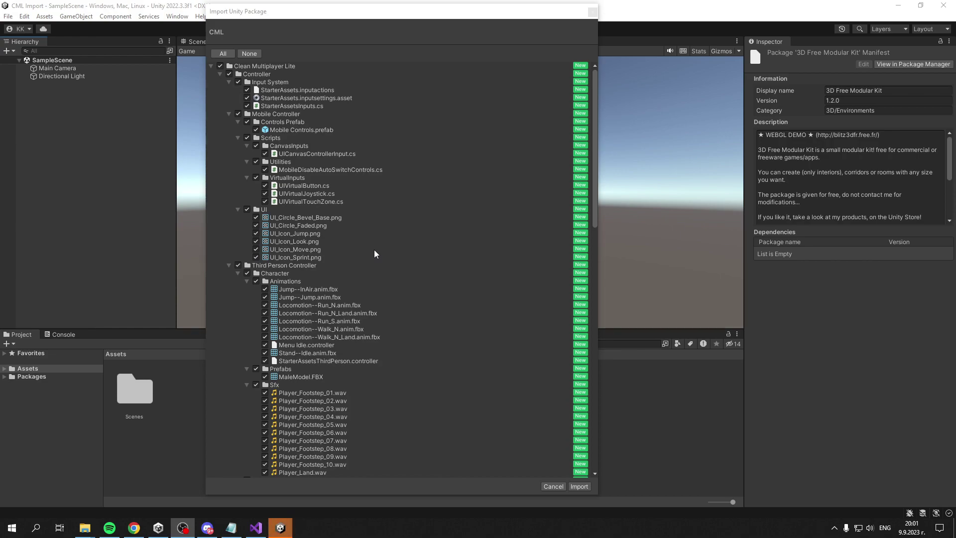
{"action": "left_click_drag", "start_coordinate": [233, 12], "coordinate": [224, 11]}
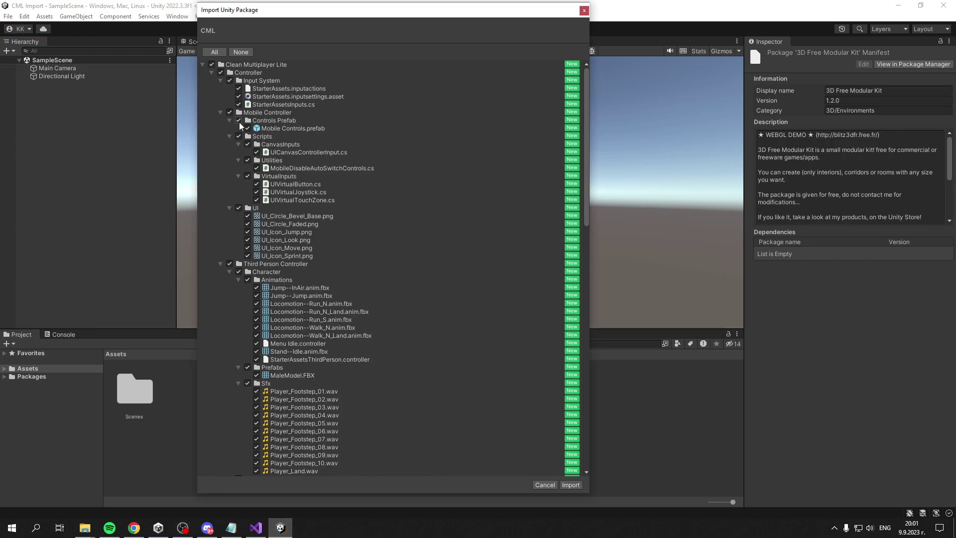
{"action": "left_click", "coordinate": [203, 64]}
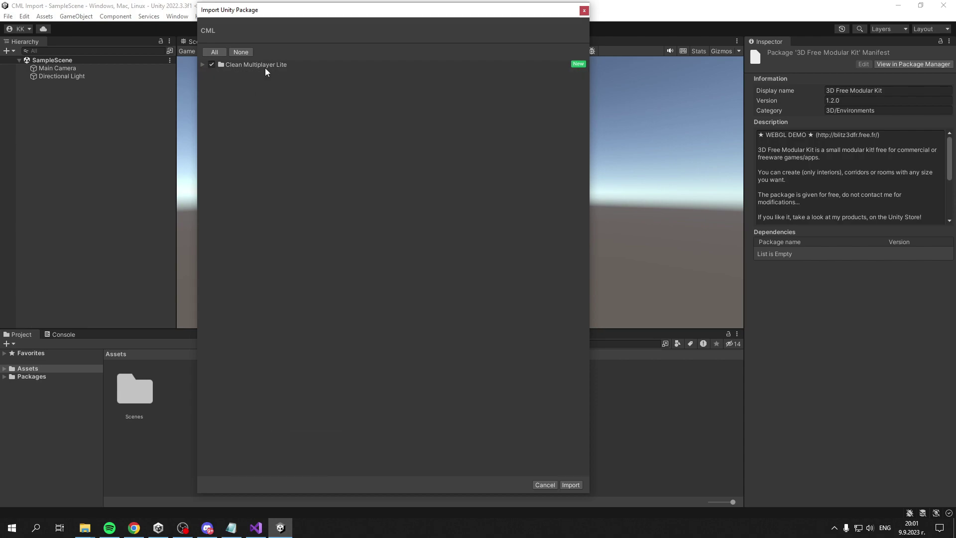
{"action": "left_click", "coordinate": [571, 485]}
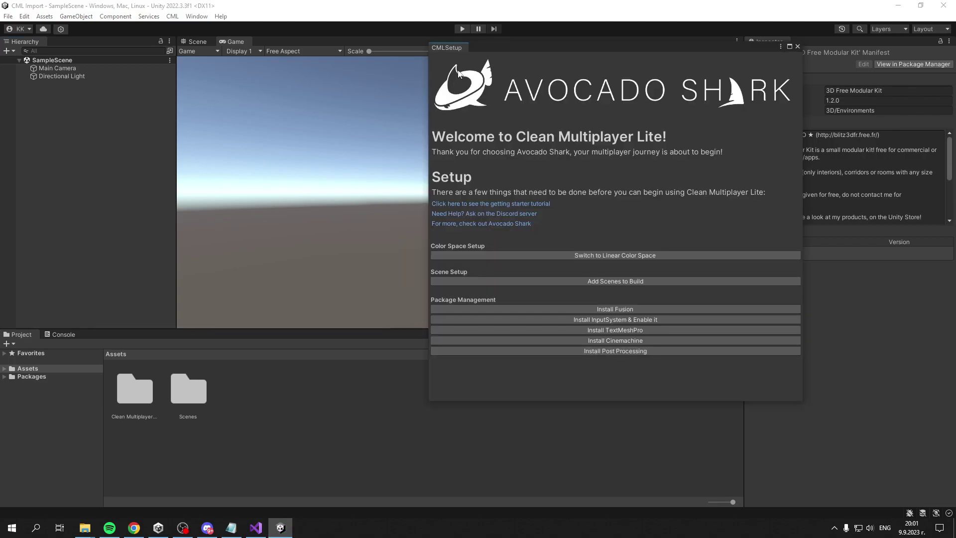
Reposition the CMLSetup window and switch the project to Linear color space.
{"action": "left_click_drag", "start_coordinate": [491, 47], "coordinate": [464, 63]}
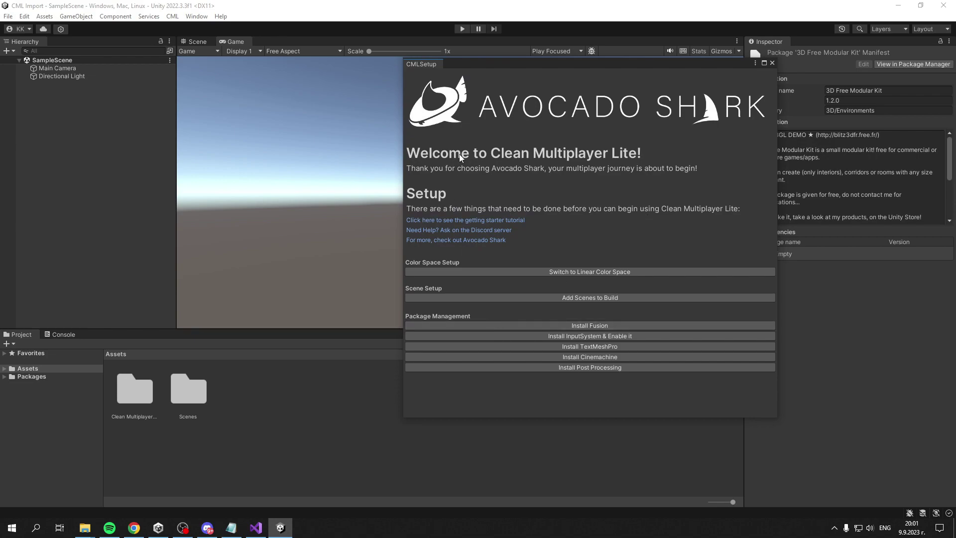
{"action": "left_click_drag", "start_coordinate": [491, 62], "coordinate": [481, 67]}
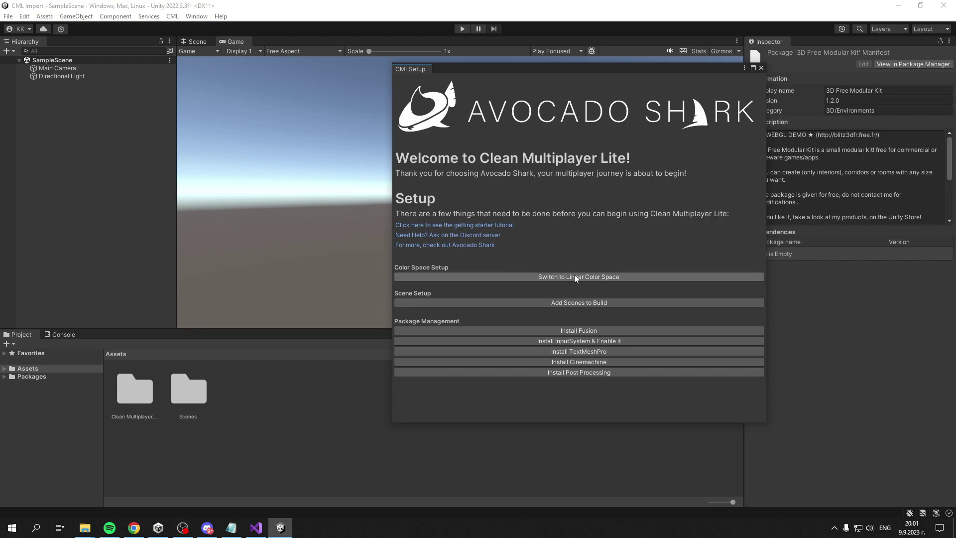
{"action": "left_click", "coordinate": [557, 277]}
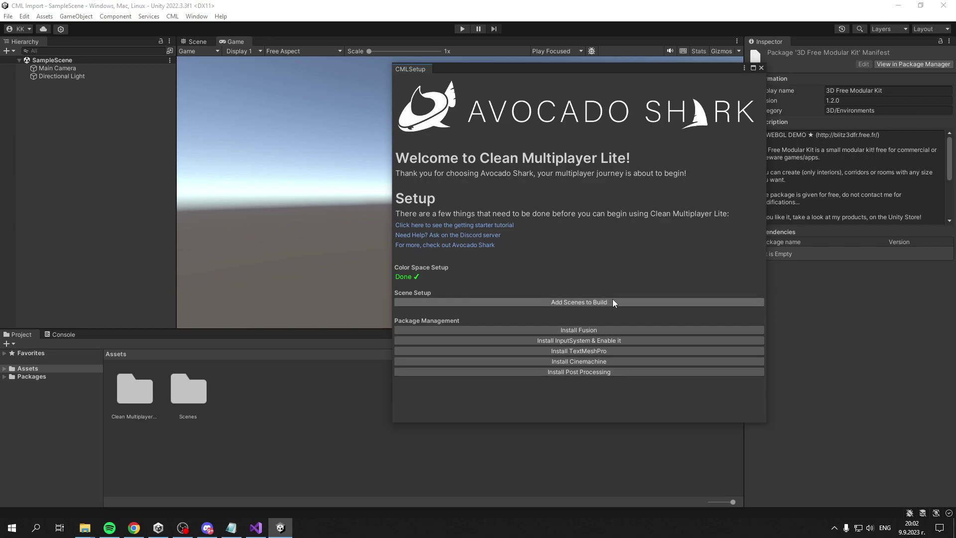
Add the package's scenes to Build Settings, check the scene list, then close it.
{"action": "left_click", "coordinate": [7, 16]}
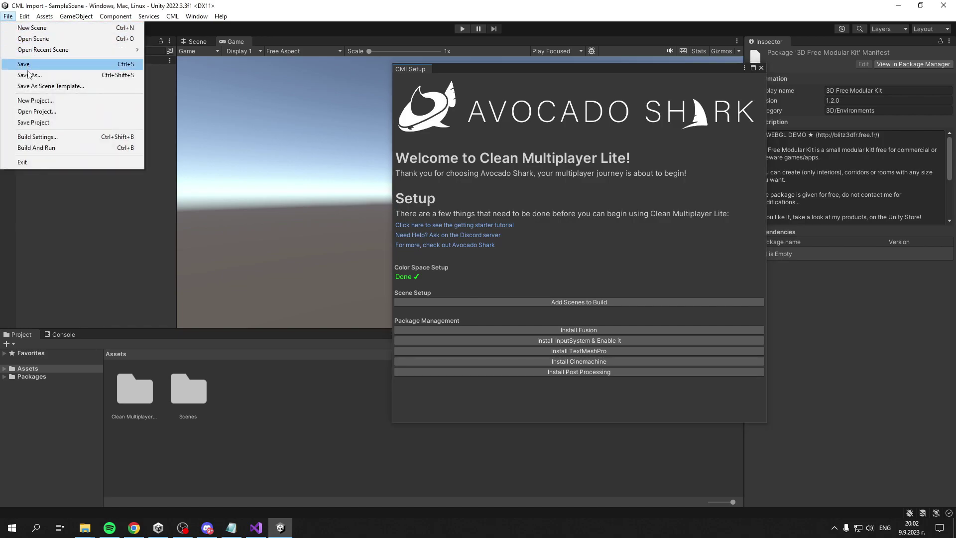
{"action": "left_click", "coordinate": [39, 137]}
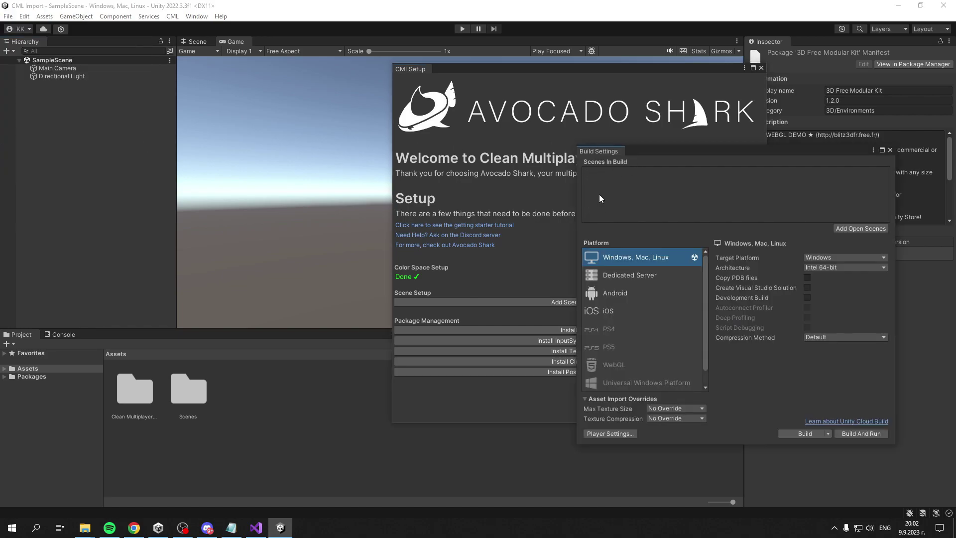
{"action": "left_click", "coordinate": [524, 301]}
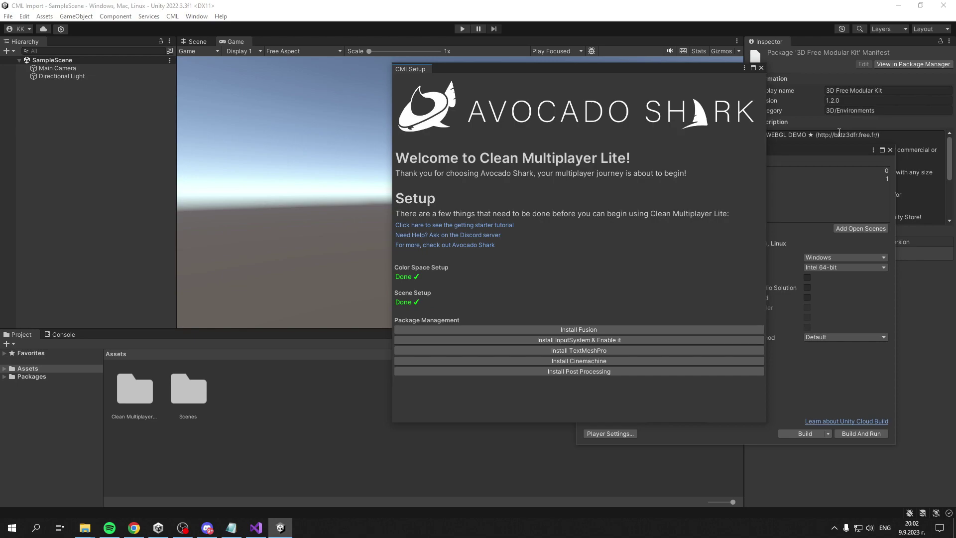
{"action": "left_click", "coordinate": [815, 153]}
{"action": "left_click", "coordinate": [460, 303]}
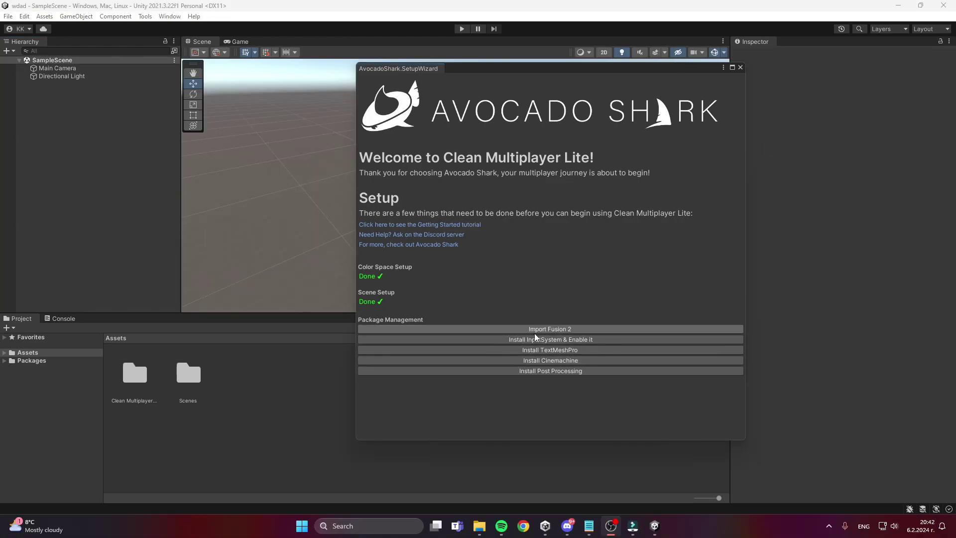
Add the free Photon Fusion package to My Assets on its store page, then minimise the browser.
{"action": "left_click", "coordinate": [572, 329]}
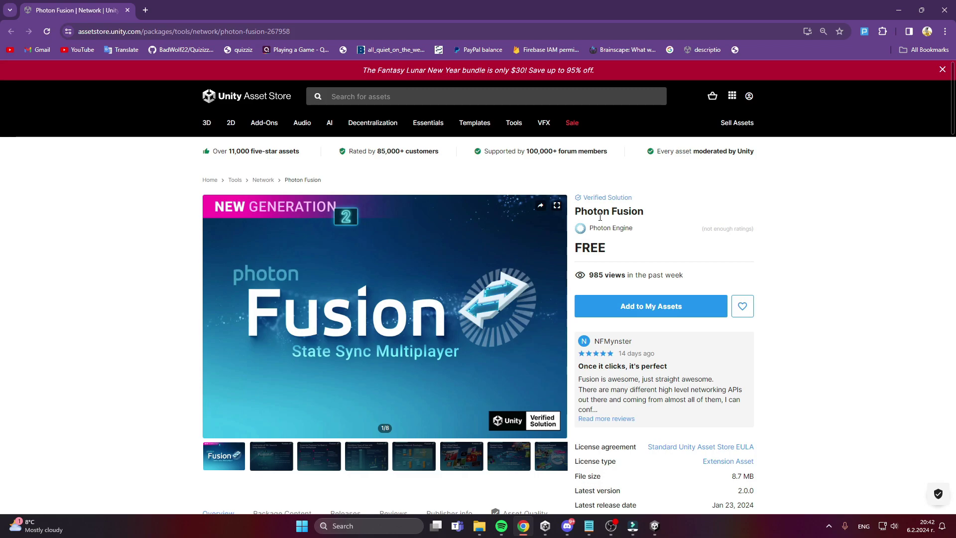
{"action": "left_click", "coordinate": [641, 312]}
{"action": "left_click", "coordinate": [640, 308]}
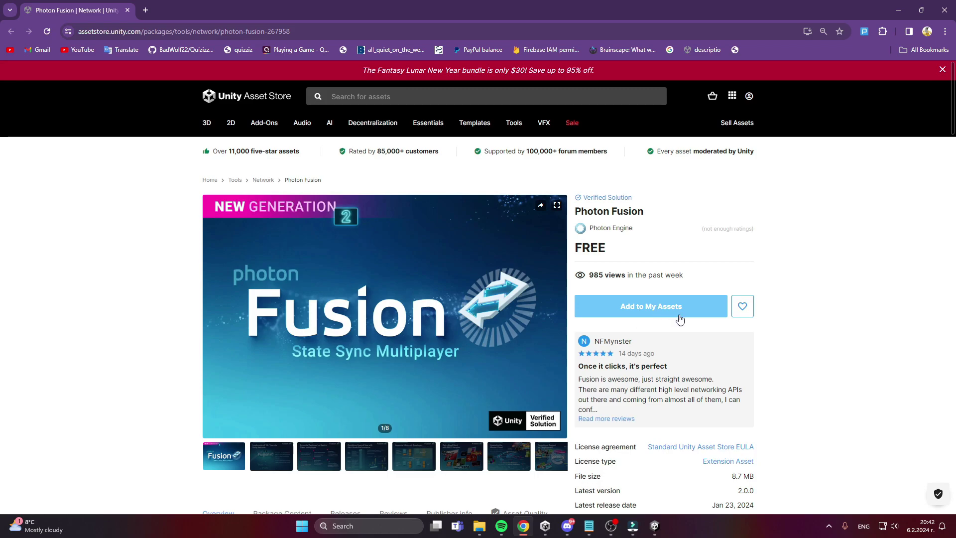
{"action": "left_click", "coordinate": [899, 10]}
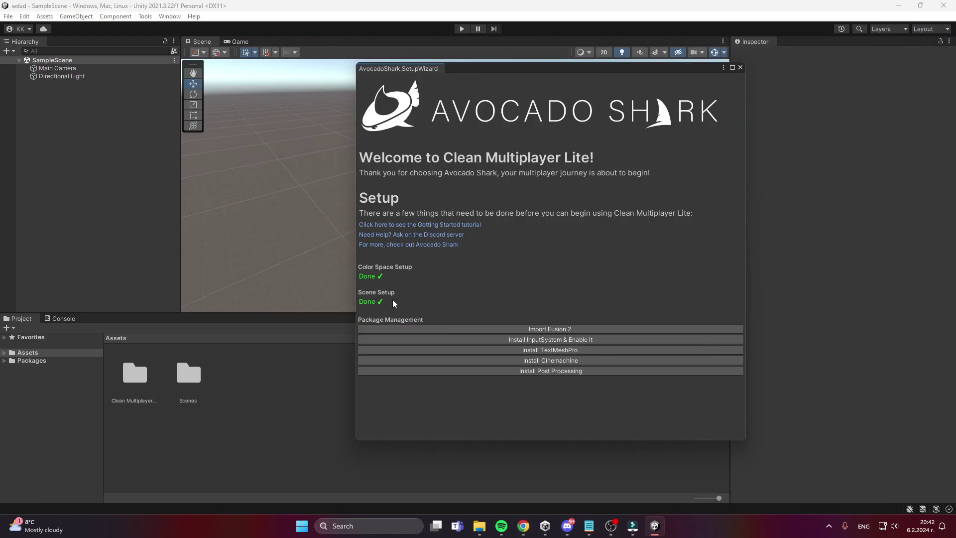
Search 'photo' under My Assets in Package Manager and import all Photon Fusion files.
{"action": "left_click", "coordinate": [168, 17]}
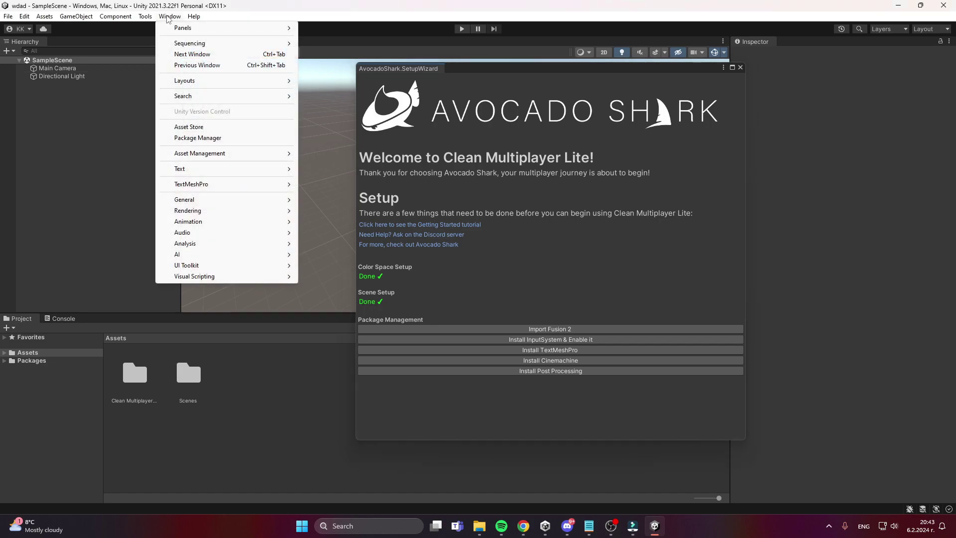
{"action": "left_click", "coordinate": [195, 139]}
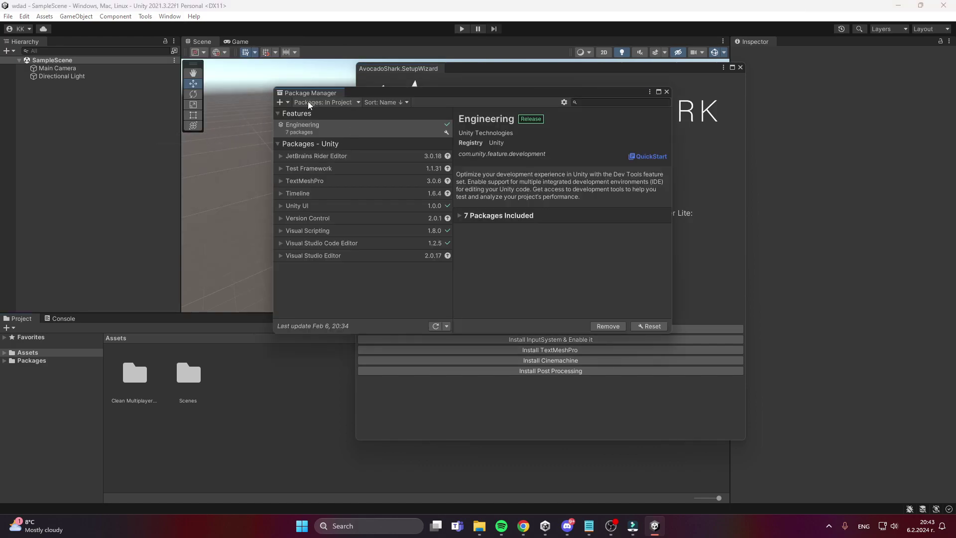
{"action": "left_click", "coordinate": [332, 103]}
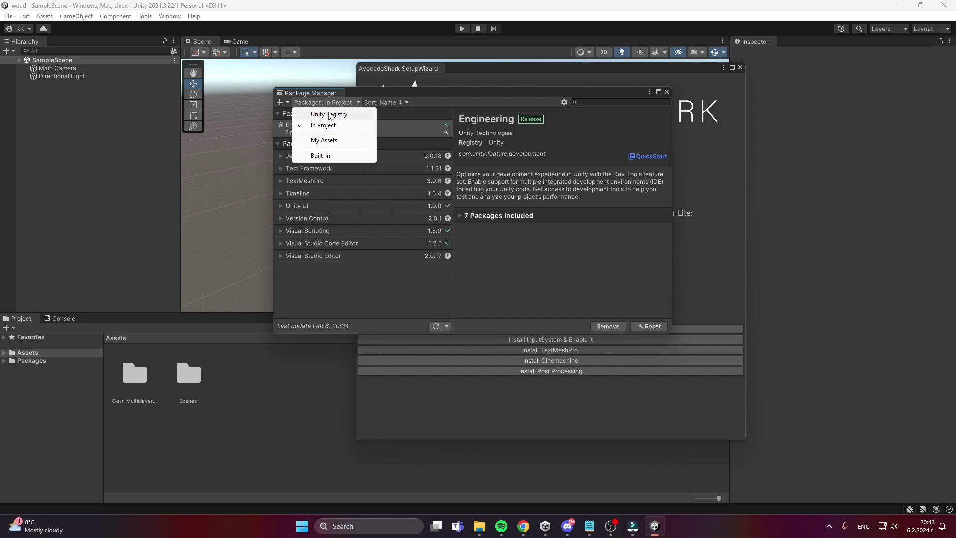
{"action": "left_click", "coordinate": [327, 141]}
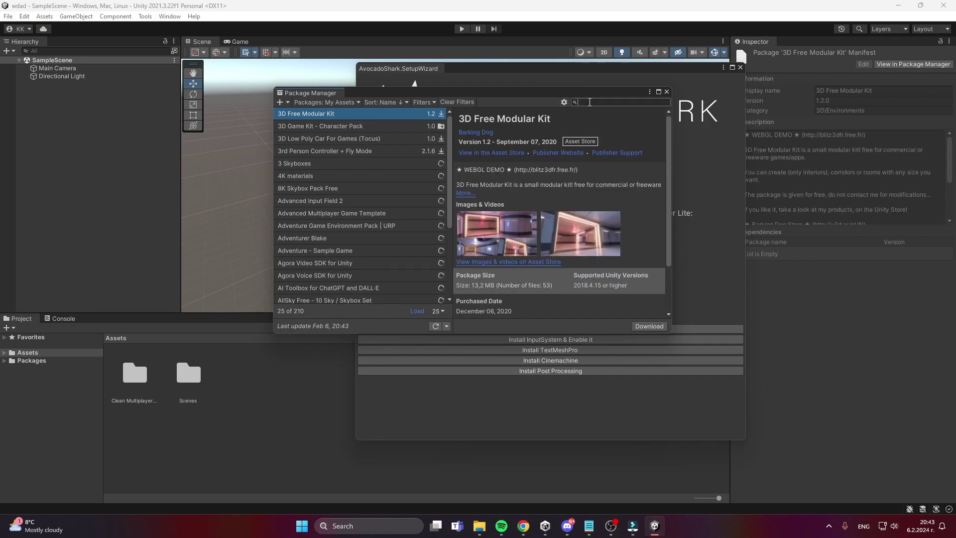
{"action": "left_click", "coordinate": [589, 102]}
{"action": "type", "text": "photon"}
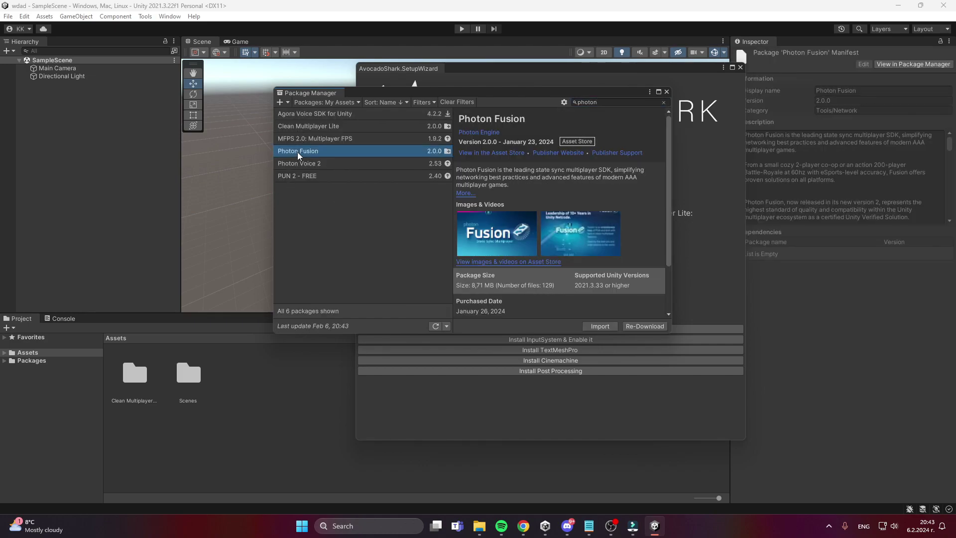
{"action": "left_click", "coordinate": [604, 327]}
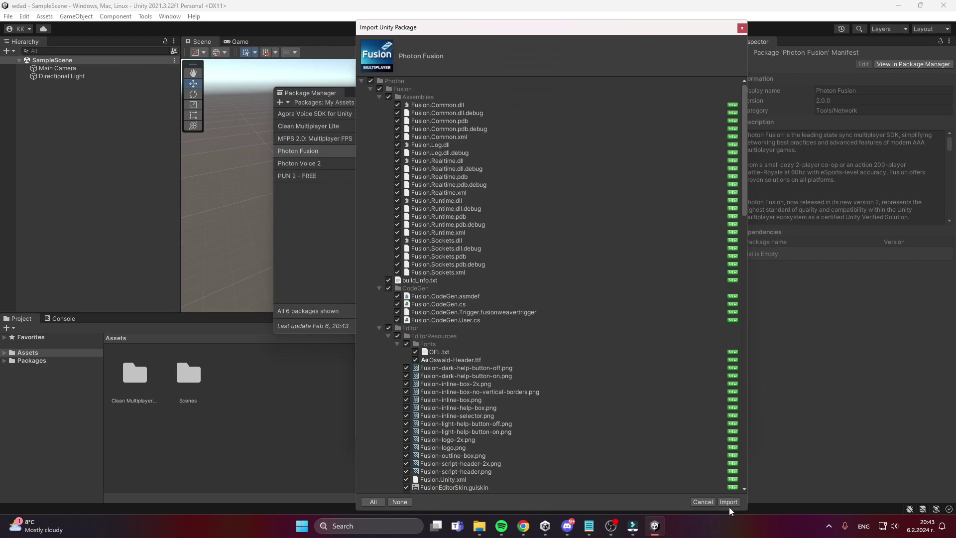
{"action": "left_click", "coordinate": [733, 504]}
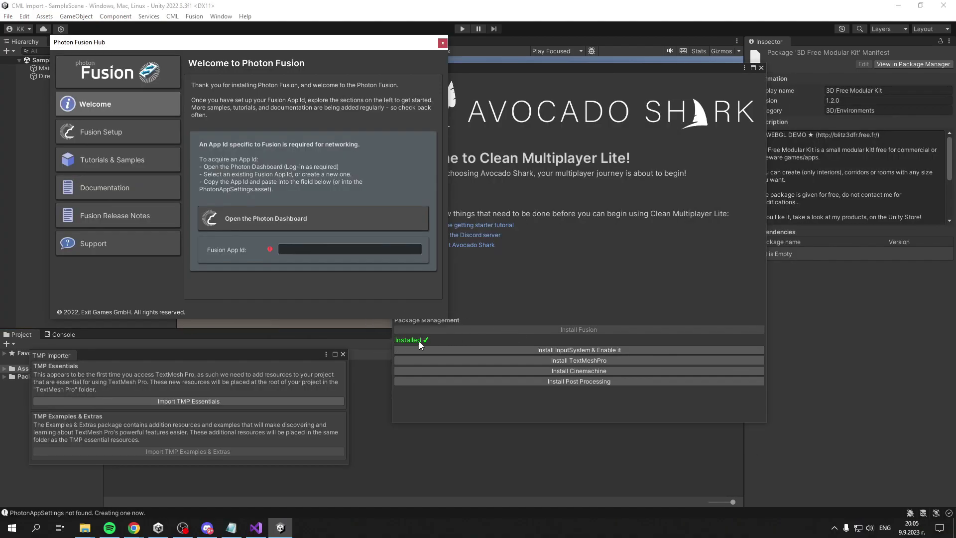
Reposition the Photon Fusion Hub window.
{"action": "left_click_drag", "start_coordinate": [74, 42], "coordinate": [112, 43]}
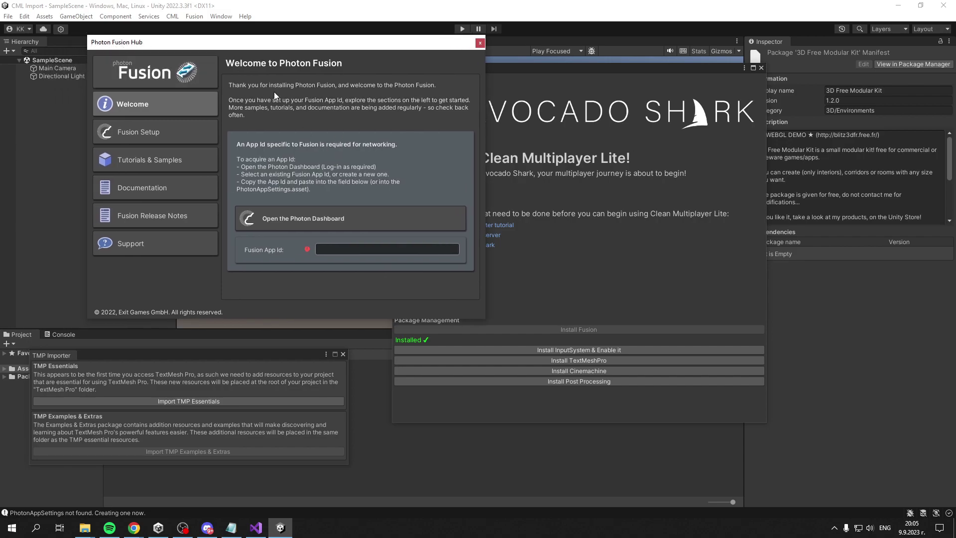
{"action": "left_click_drag", "start_coordinate": [254, 48], "coordinate": [225, 41]}
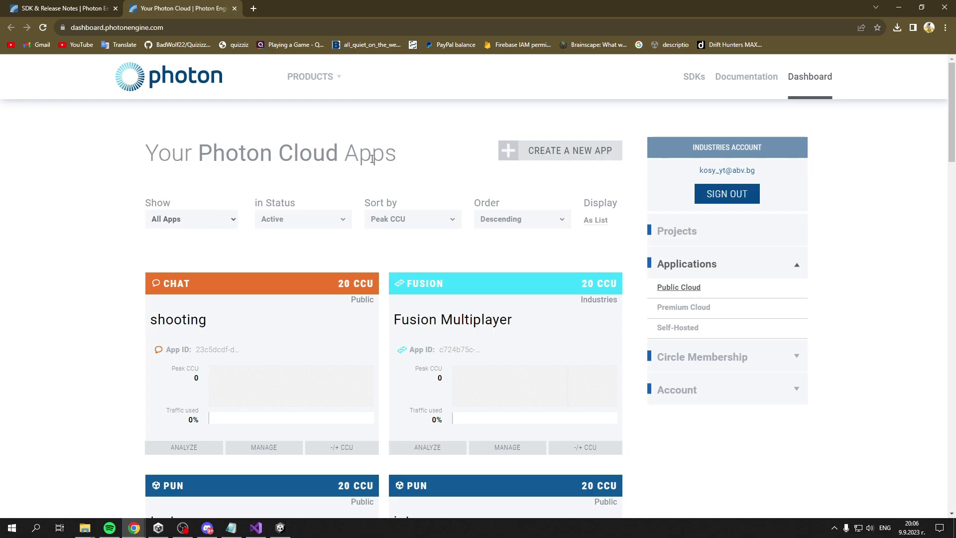
Create a new Fusion SDK app on Fusion 2, named 'fusion'.
{"action": "left_click", "coordinate": [564, 159]}
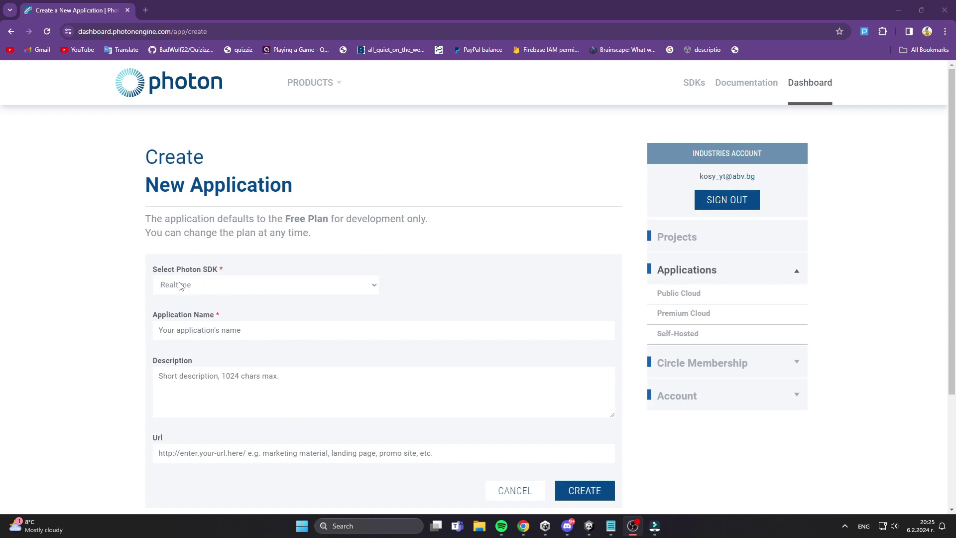
{"action": "left_click", "coordinate": [180, 285]}
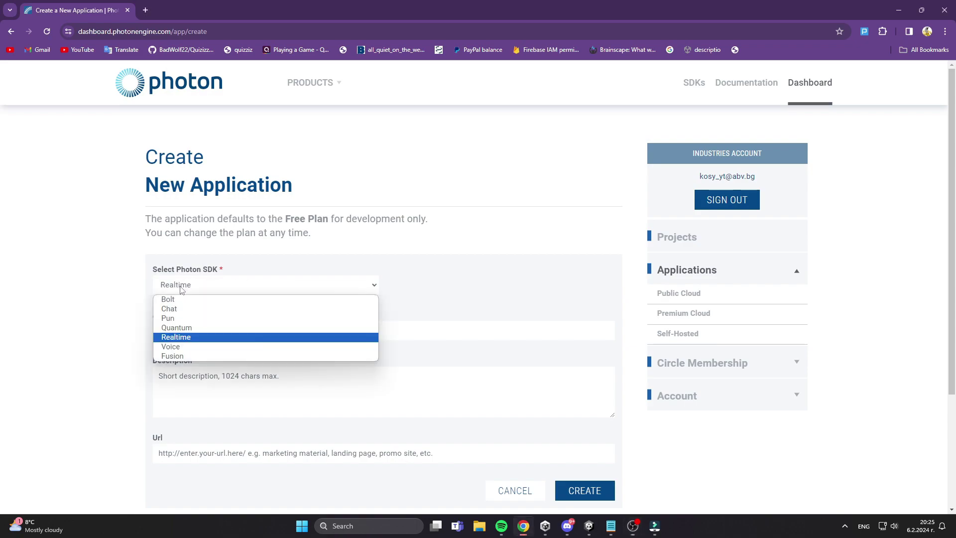
{"action": "left_click", "coordinate": [172, 356]}
{"action": "left_click", "coordinate": [422, 287]}
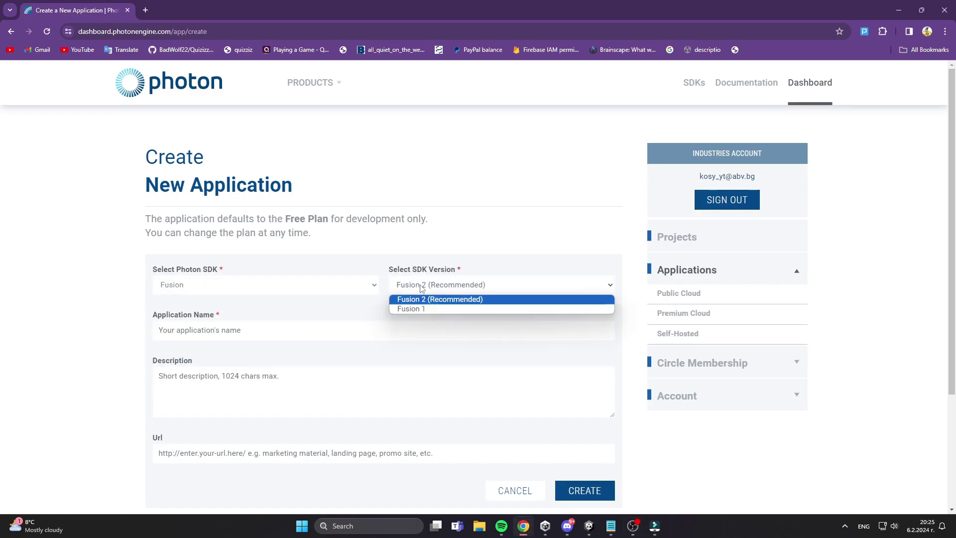
{"action": "left_click", "coordinate": [418, 302]}
{"action": "left_click", "coordinate": [237, 331]}
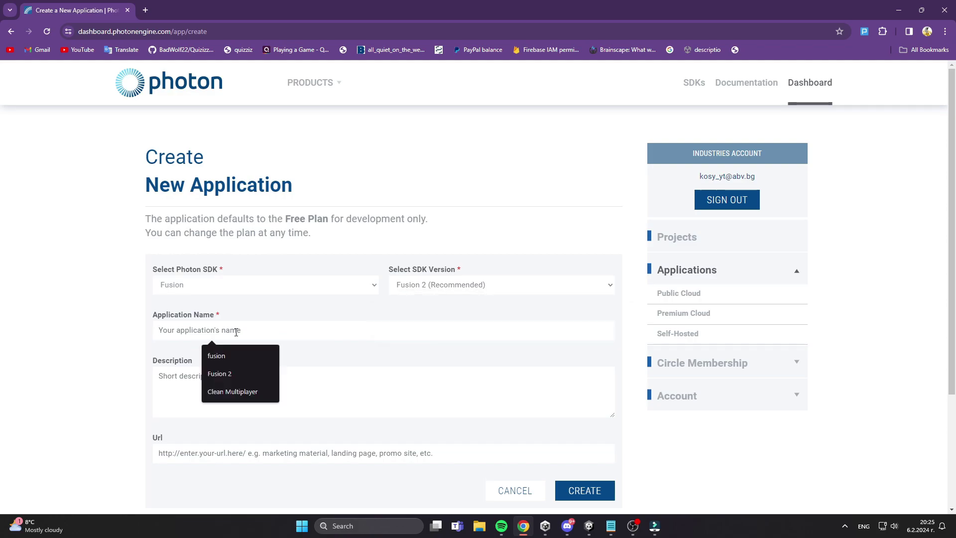
{"action": "type", "text": "fusion"}
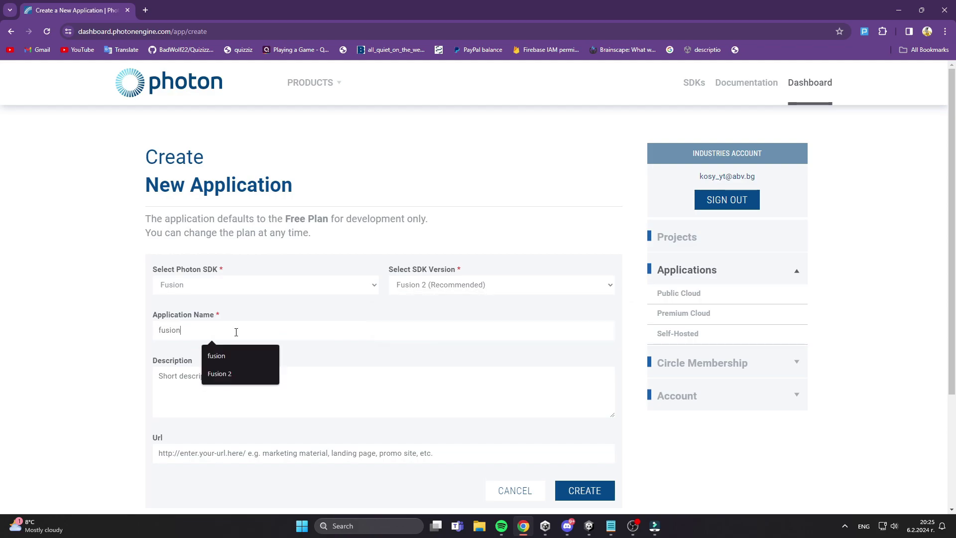
{"action": "scroll", "coordinate": [186, 343], "scroll_direction": "down", "scroll_amount": 1}
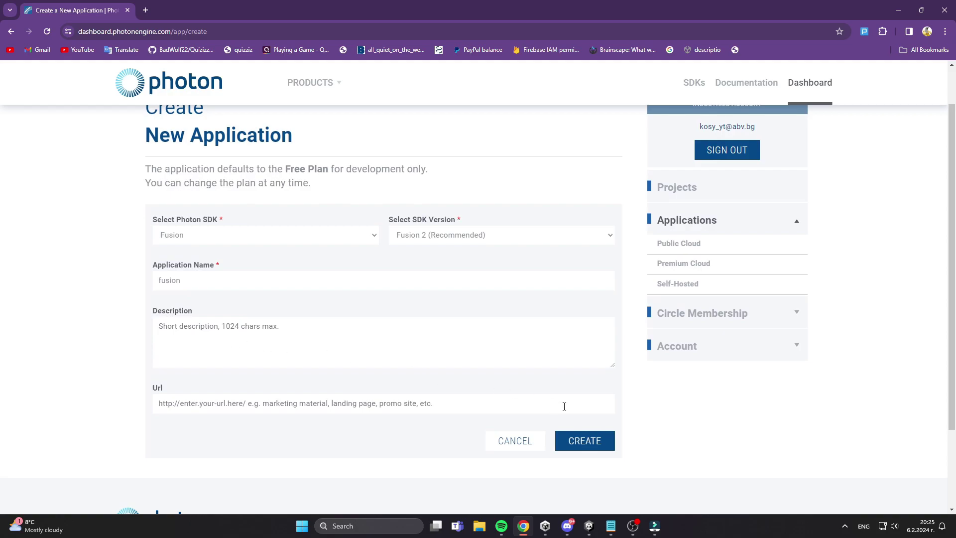
{"action": "left_click", "coordinate": [578, 436]}
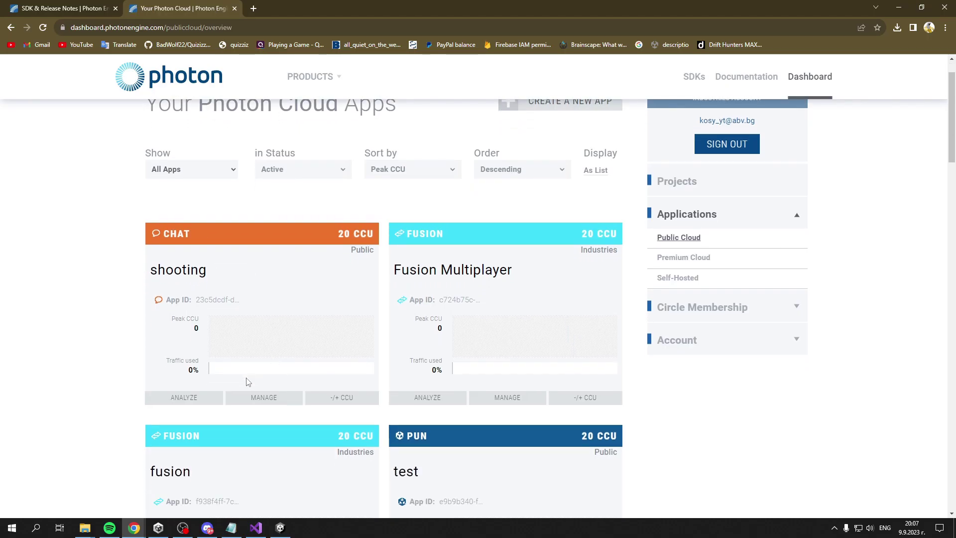
Reveal and copy the new fusion app's App ID.
{"action": "scroll", "coordinate": [219, 463], "scroll_direction": "down", "scroll_amount": 1}
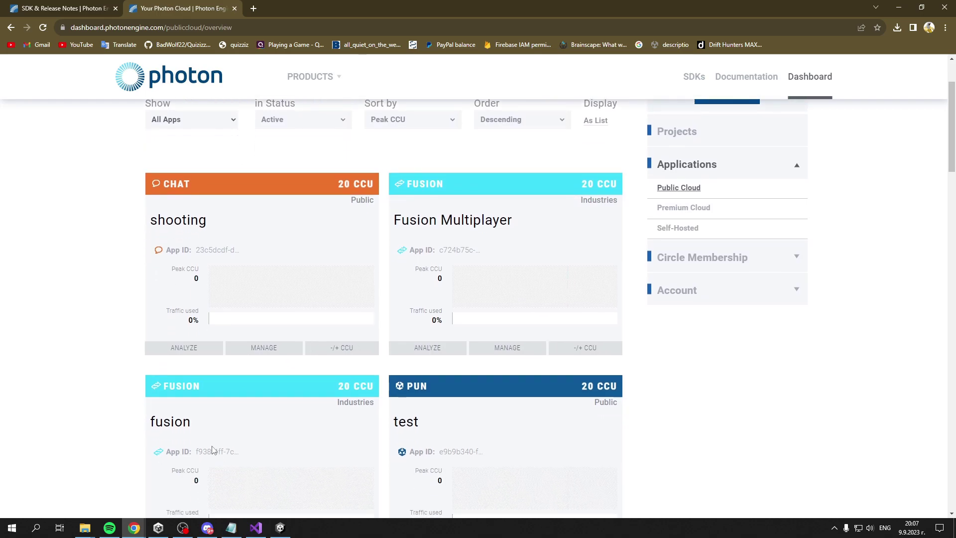
{"action": "scroll", "coordinate": [193, 409], "scroll_direction": "down", "scroll_amount": 1}
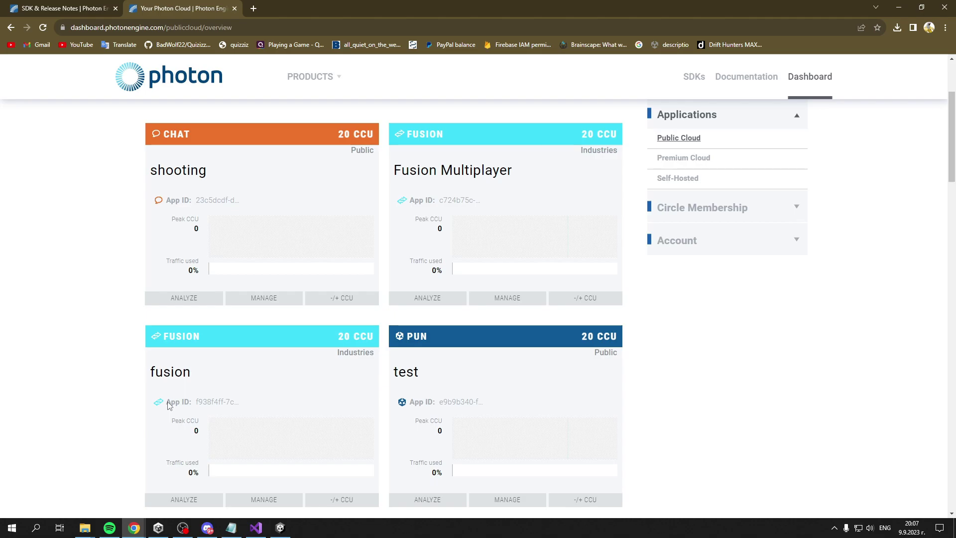
{"action": "left_click", "coordinate": [207, 403]}
{"action": "key", "text": "ctrl+c"}
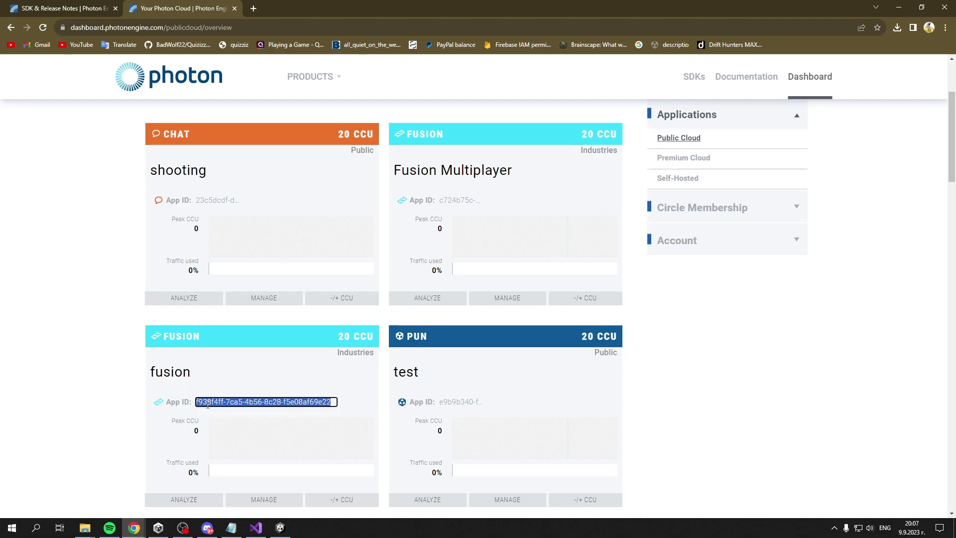
{"action": "left_click", "coordinate": [86, 343]}
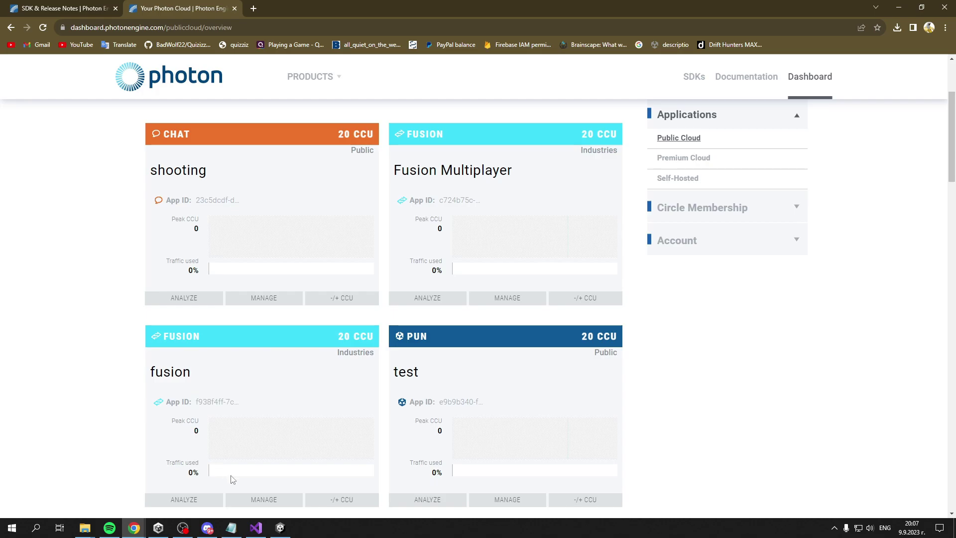
Paste the copied App ID into the Fusion App Id field and close the Fusion hub.
{"action": "left_click", "coordinate": [281, 528]}
{"action": "left_click", "coordinate": [305, 244]}
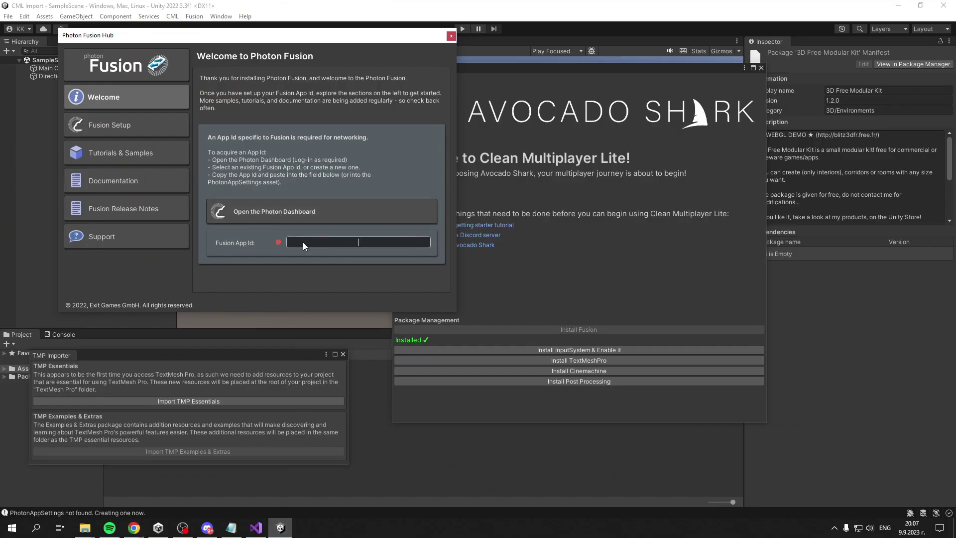
{"action": "key", "text": "ctrl+v"}
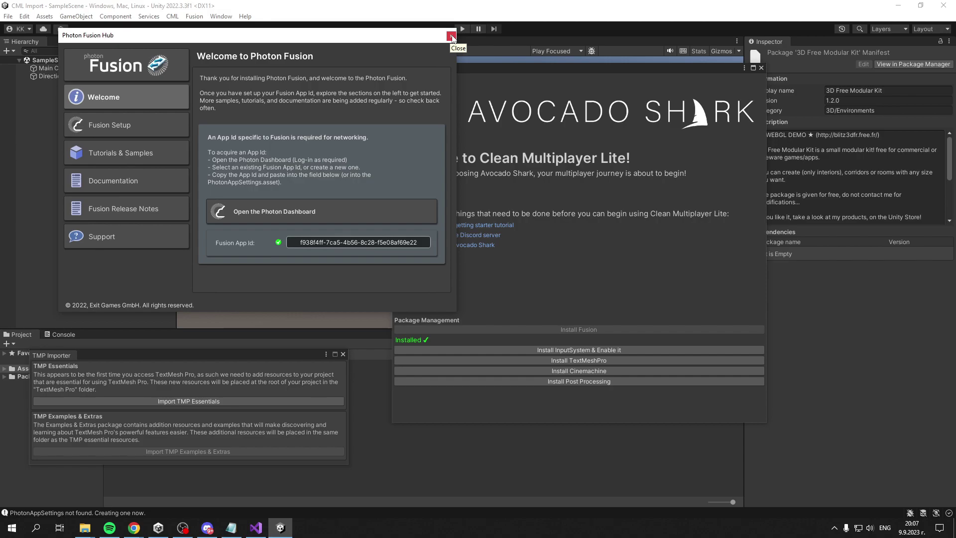
{"action": "left_click", "coordinate": [451, 35]}
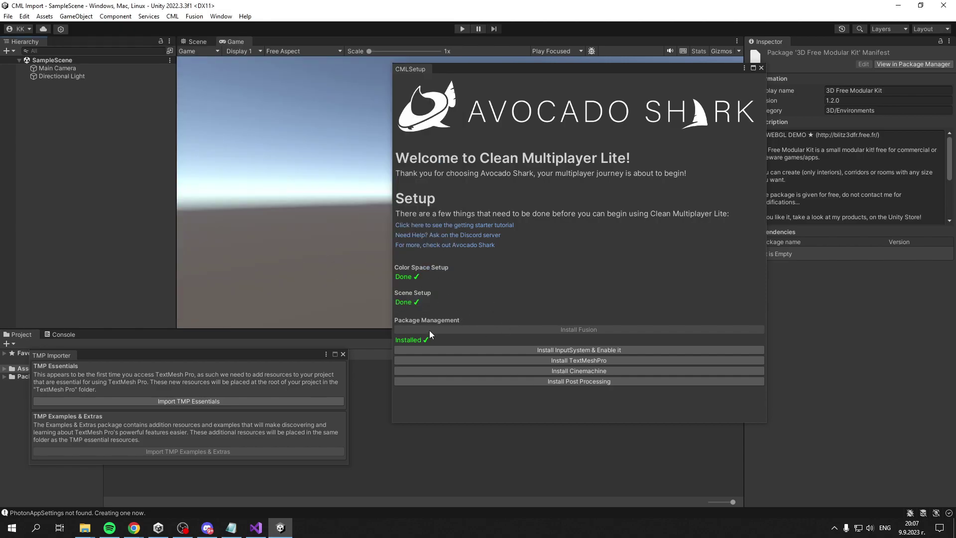
Import TMP Essentials from the TMP Importer, then close the importer.
{"action": "left_click_drag", "start_coordinate": [70, 355], "coordinate": [94, 263]}
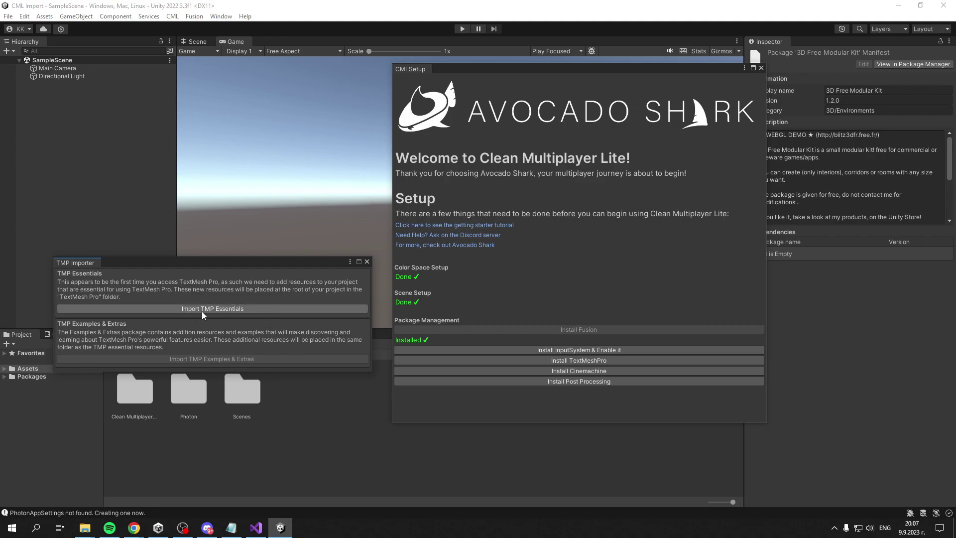
{"action": "left_click", "coordinate": [220, 309]}
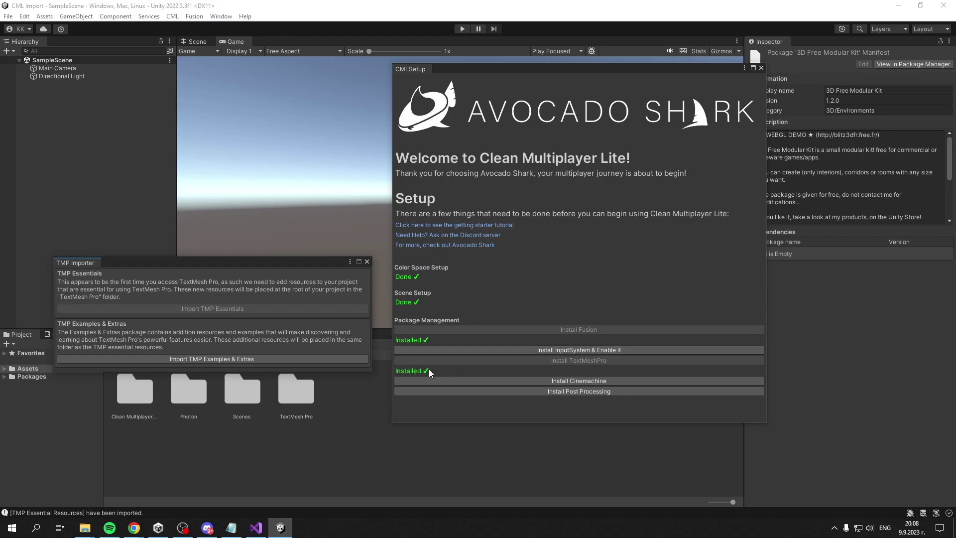
{"action": "left_click", "coordinate": [367, 262]}
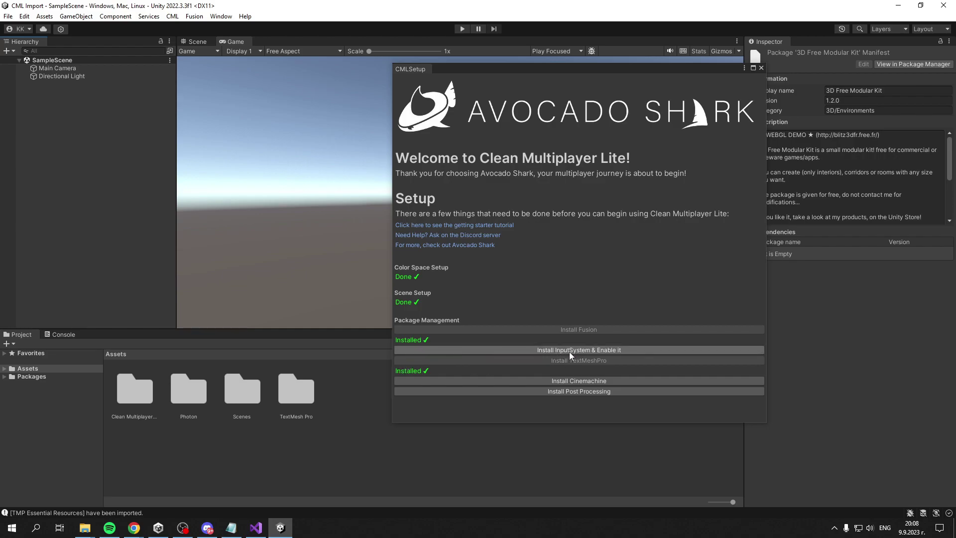
Install and enable the Input System, accepting the native backends restart prompt.
{"action": "left_click", "coordinate": [491, 351]}
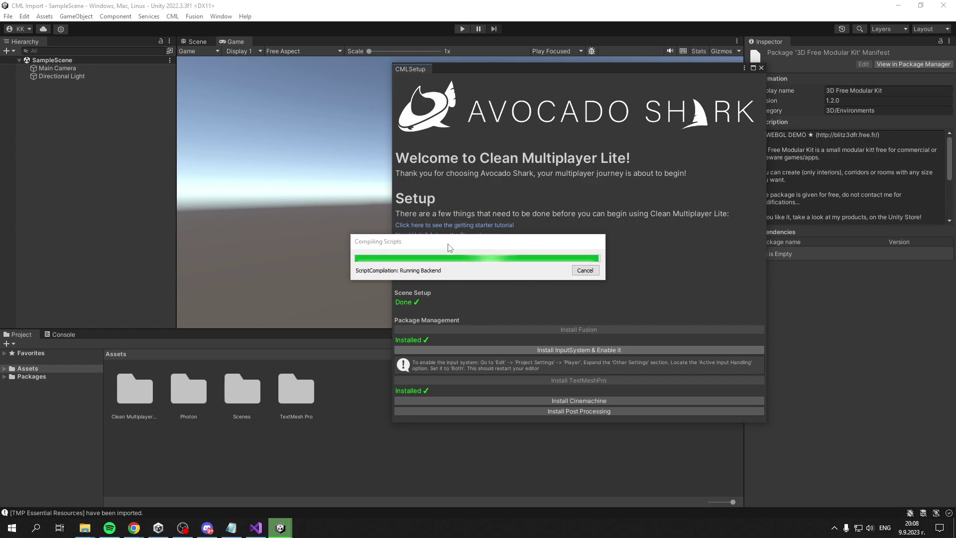
{"action": "left_click_drag", "start_coordinate": [429, 215], "coordinate": [280, 202]}
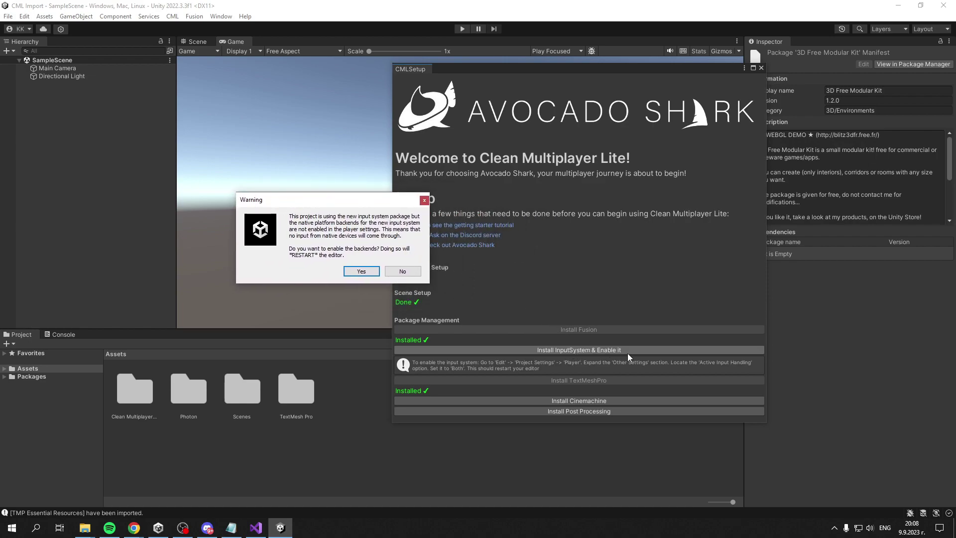
{"action": "left_click_drag", "start_coordinate": [280, 202], "coordinate": [250, 197]}
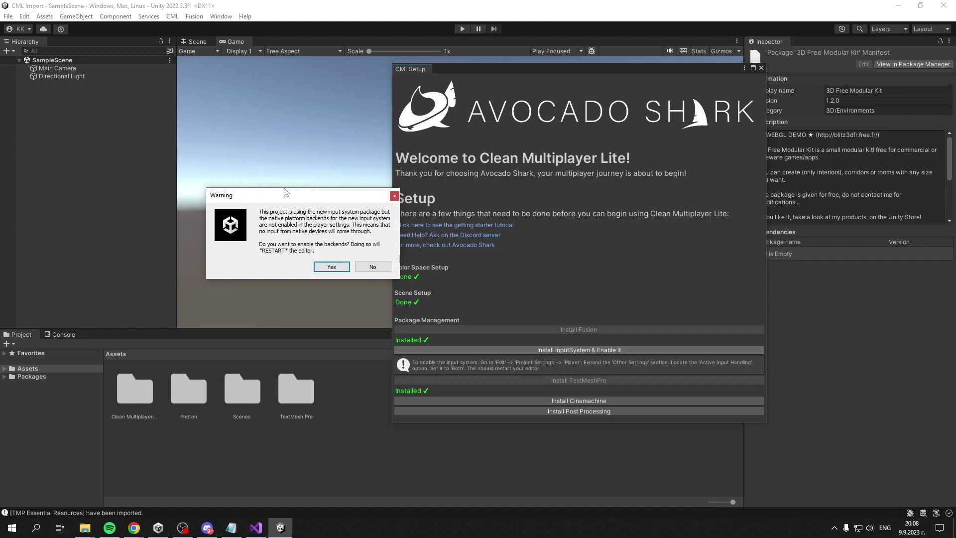
{"action": "left_click_drag", "start_coordinate": [285, 194], "coordinate": [310, 194]}
{"action": "left_click", "coordinate": [352, 268]}
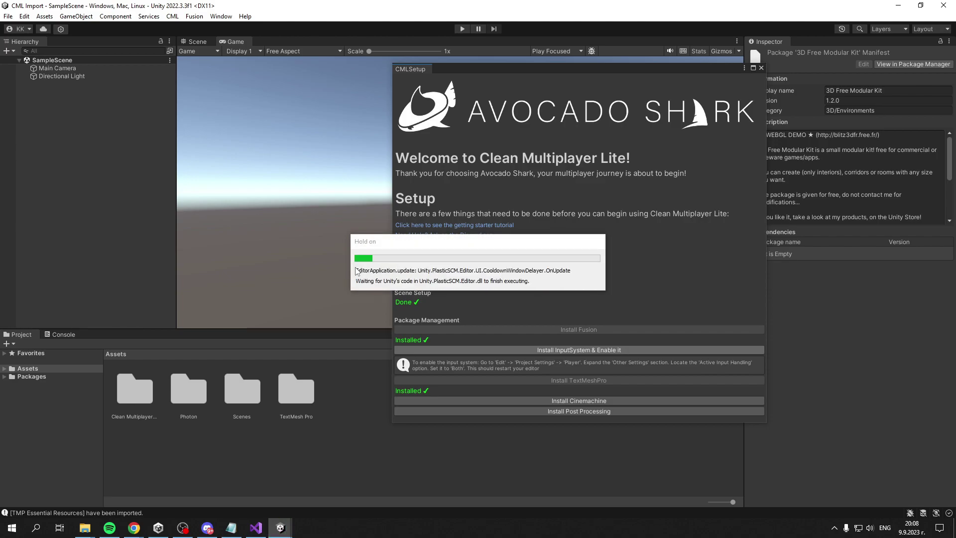
{"action": "key", "text": "alt+Tab"}
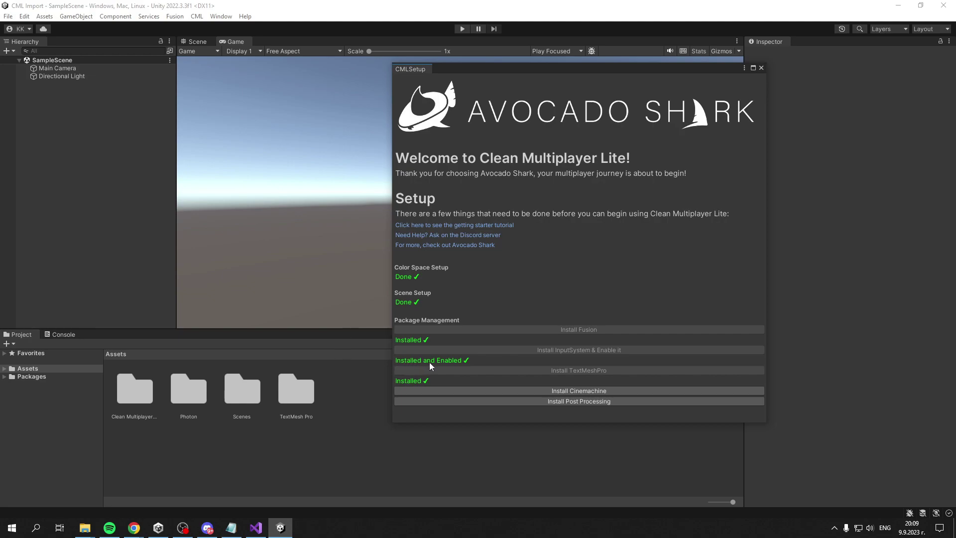
Install the Cinemachine and Post Processing packages from the CMLSetup window.
{"action": "left_click", "coordinate": [563, 391]}
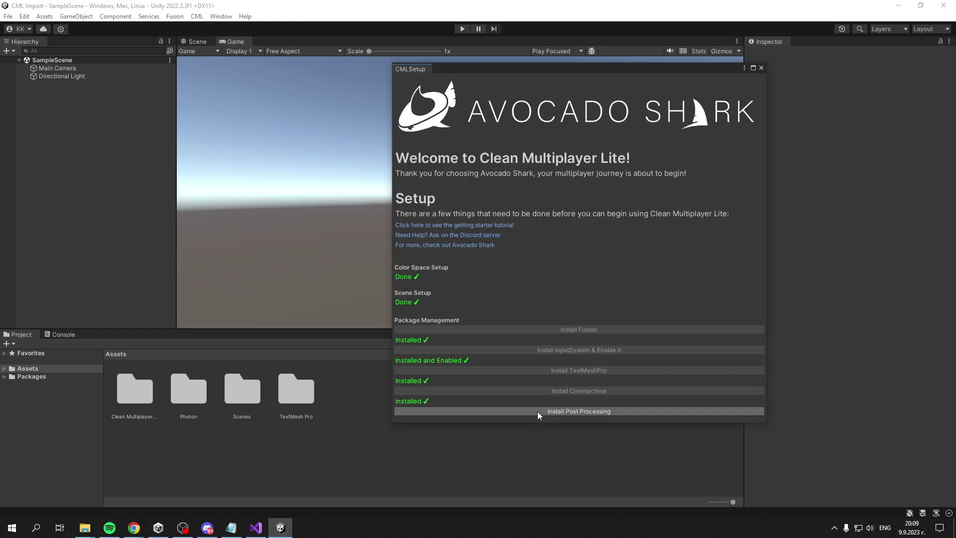
{"action": "left_click", "coordinate": [574, 411]}
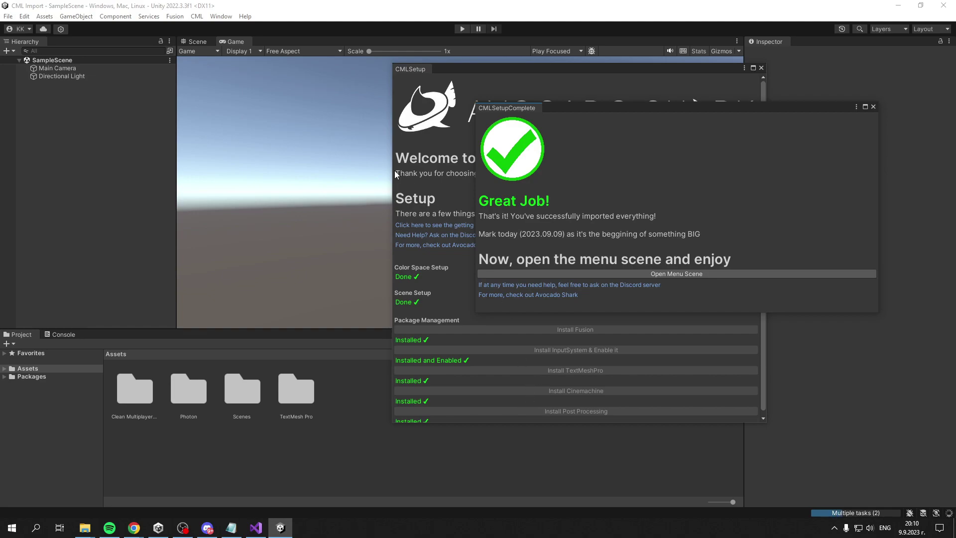
Open the Clean Multiplayer Lite Menu scene, then close the CMLSetupComplete and CMLSetup windows.
{"action": "left_click_drag", "start_coordinate": [554, 108], "coordinate": [367, 108]}
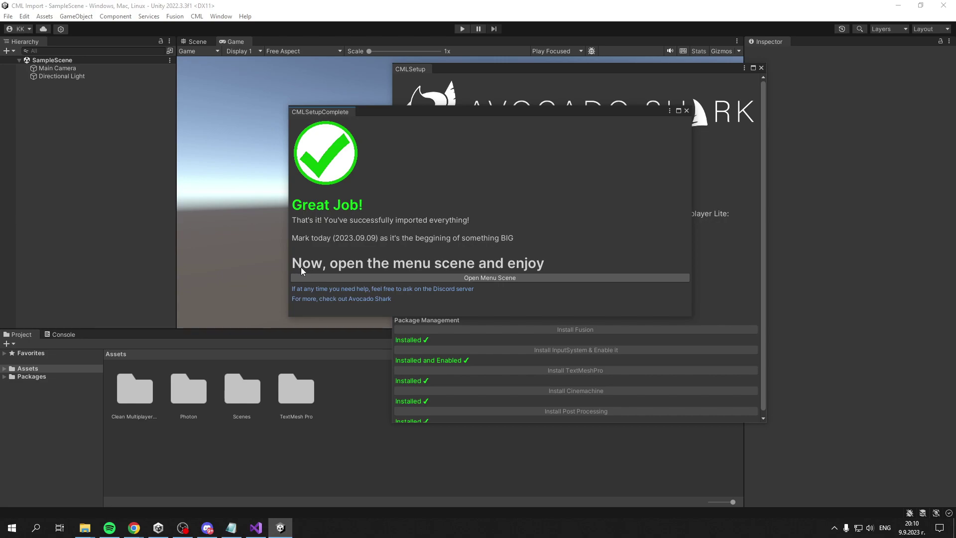
{"action": "left_click", "coordinate": [487, 278]}
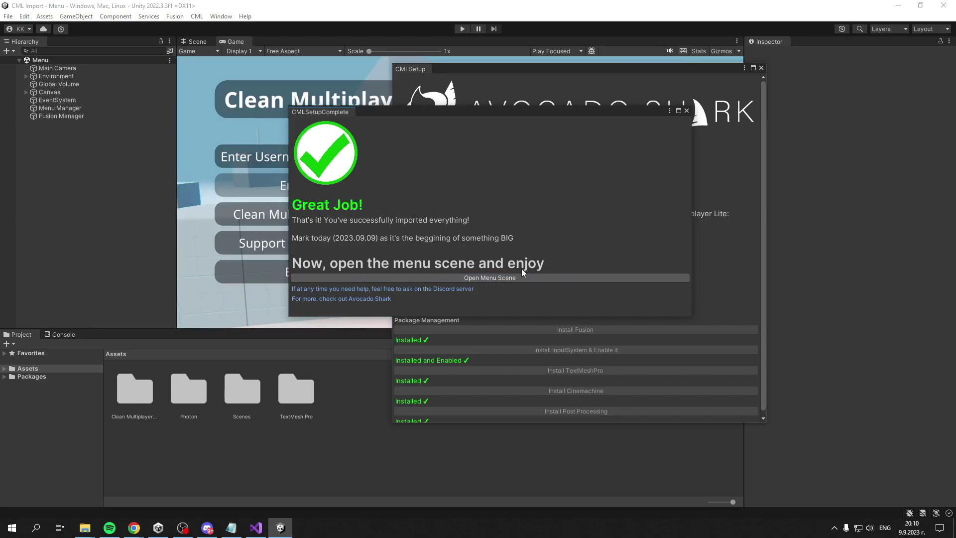
{"action": "left_click", "coordinate": [686, 111]}
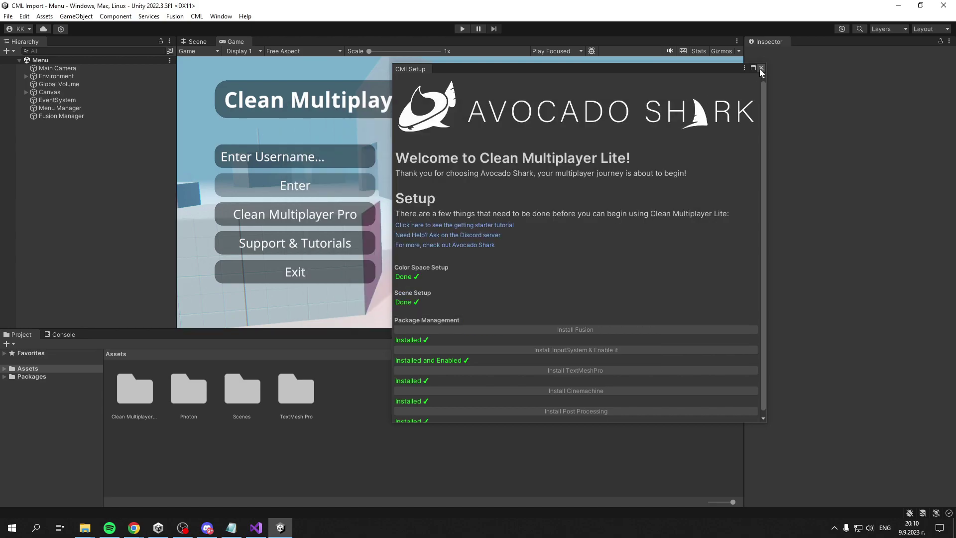
{"action": "left_click", "coordinate": [761, 68]}
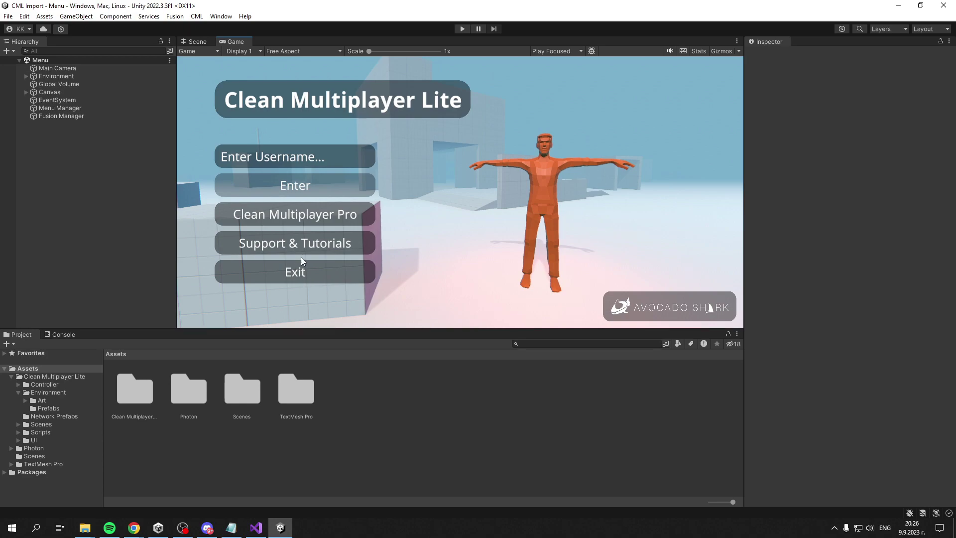
Browse the Project view to Clean Multiplayer Lite > Environment > Art > Materials.
{"action": "double_click", "coordinate": [137, 403]}
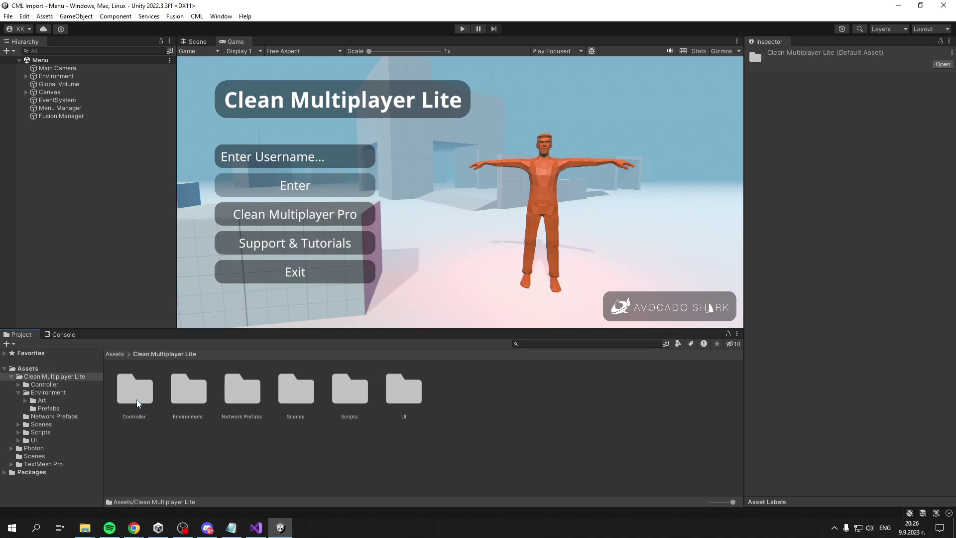
{"action": "double_click", "coordinate": [184, 391]}
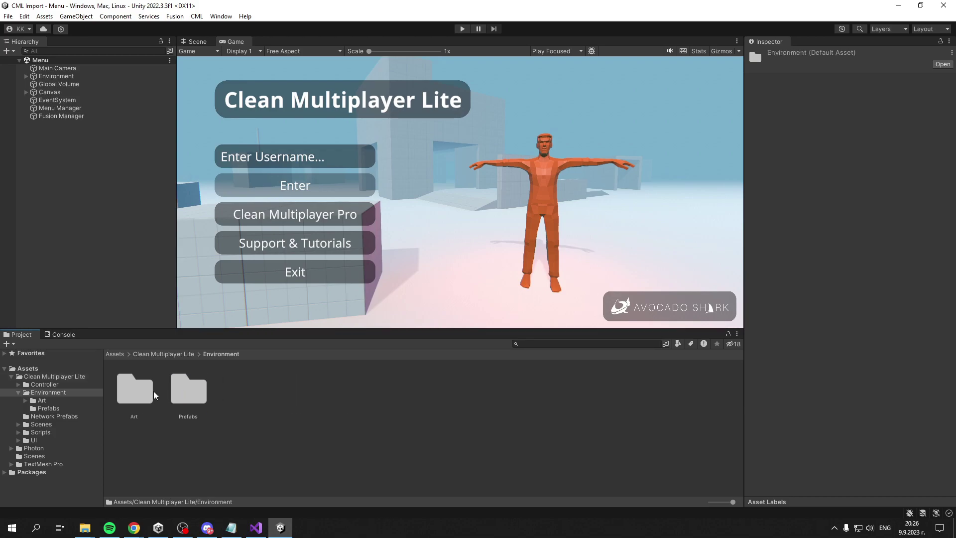
{"action": "double_click", "coordinate": [148, 396]}
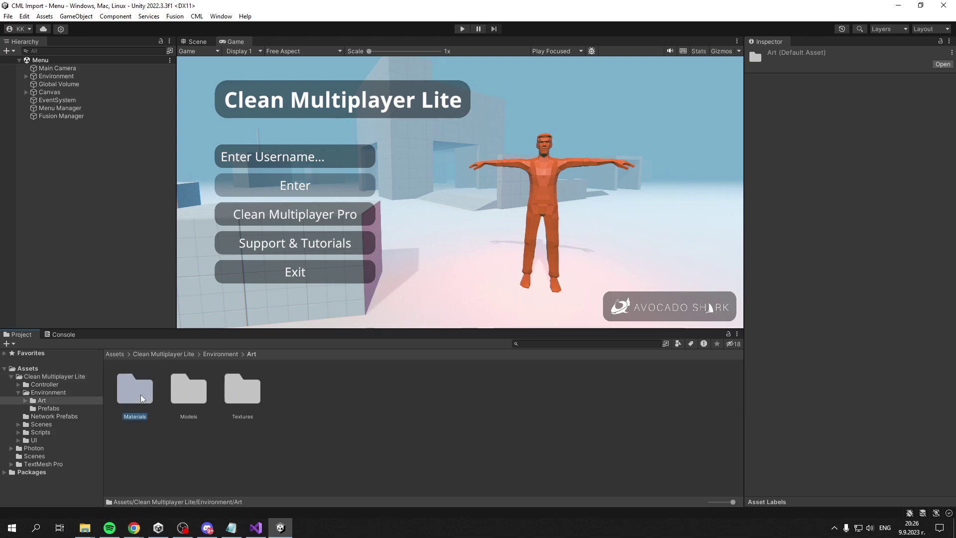
{"action": "double_click", "coordinate": [143, 395]}
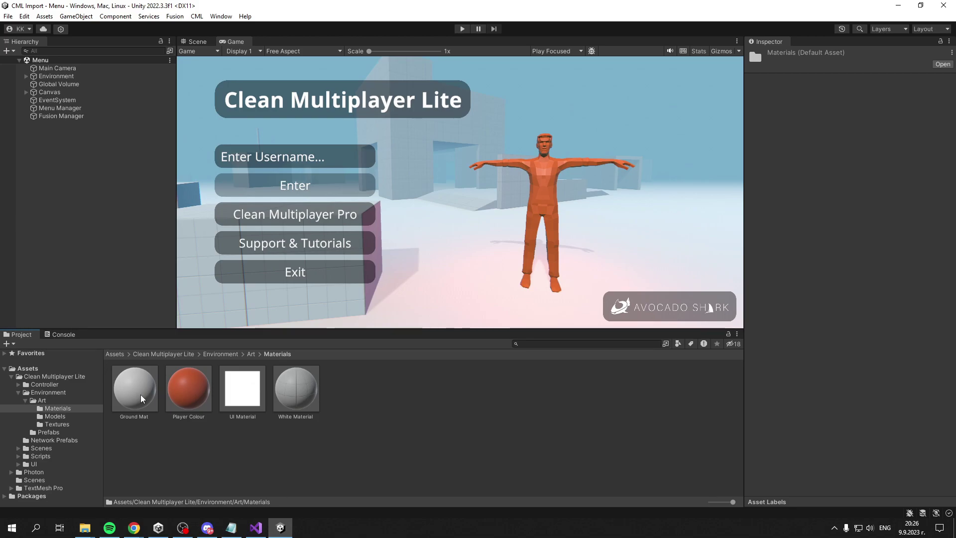
Select all four environment materials, starting with Ground Mat, and open the Edit menu.
{"action": "left_click", "coordinate": [141, 395]}
{"action": "left_click", "coordinate": [286, 395], "text": "shift"}
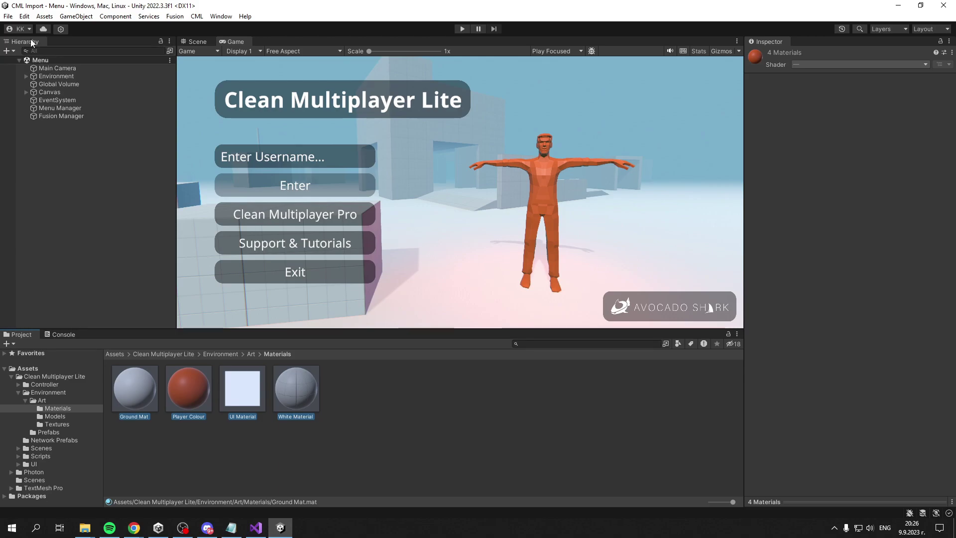
{"action": "left_click", "coordinate": [25, 16]}
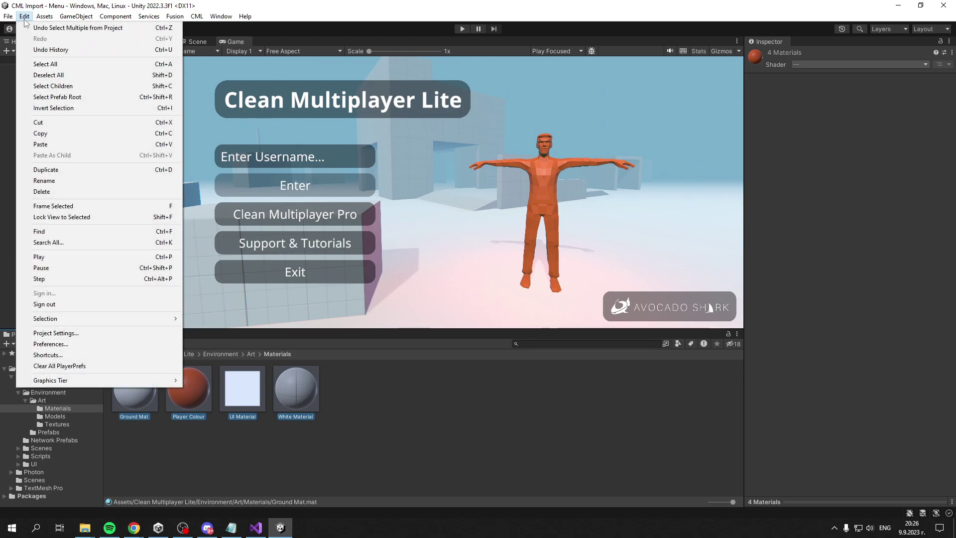
{"action": "mouse_move", "coordinate": [82, 382]}
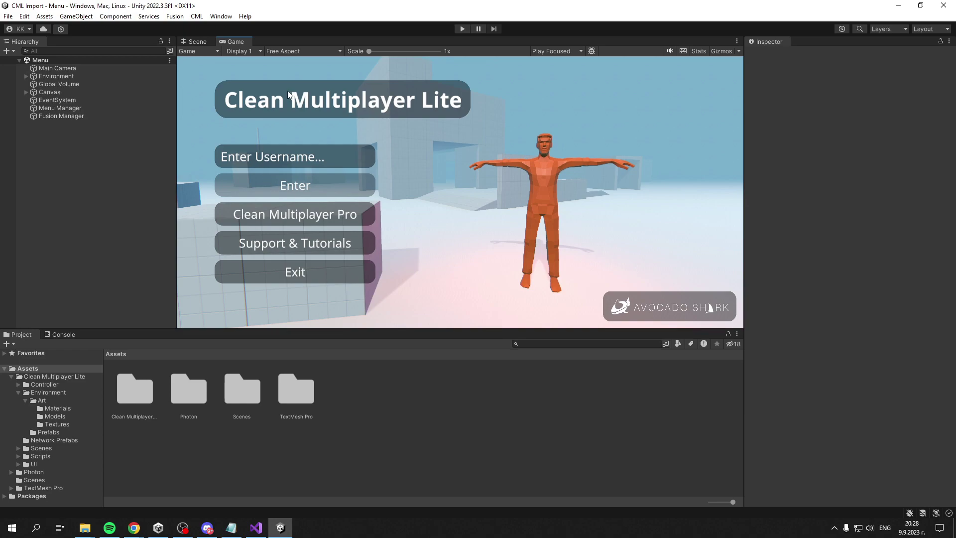
Play the Menu scene, enter a username, and connect to the empty Room List.
{"action": "left_click", "coordinate": [462, 29]}
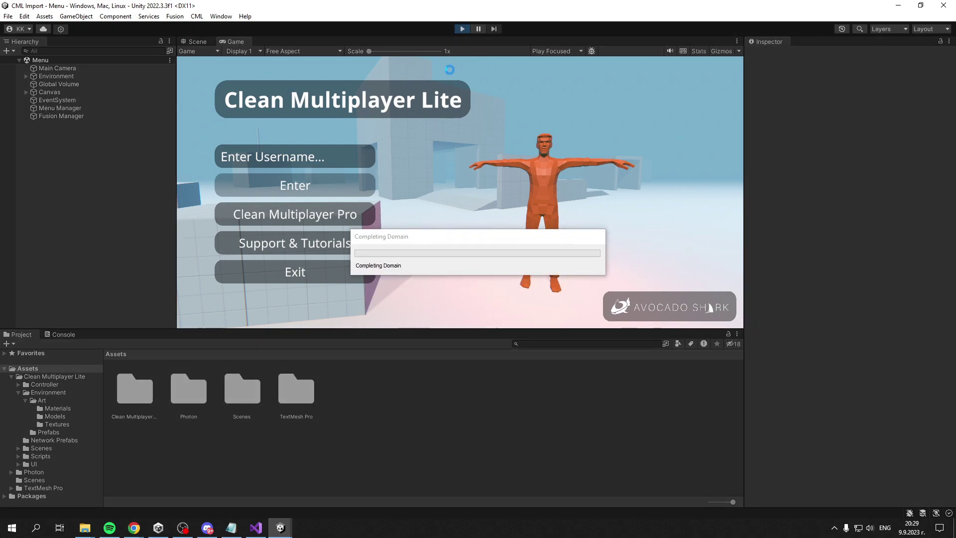
{"action": "left_click", "coordinate": [270, 158]}
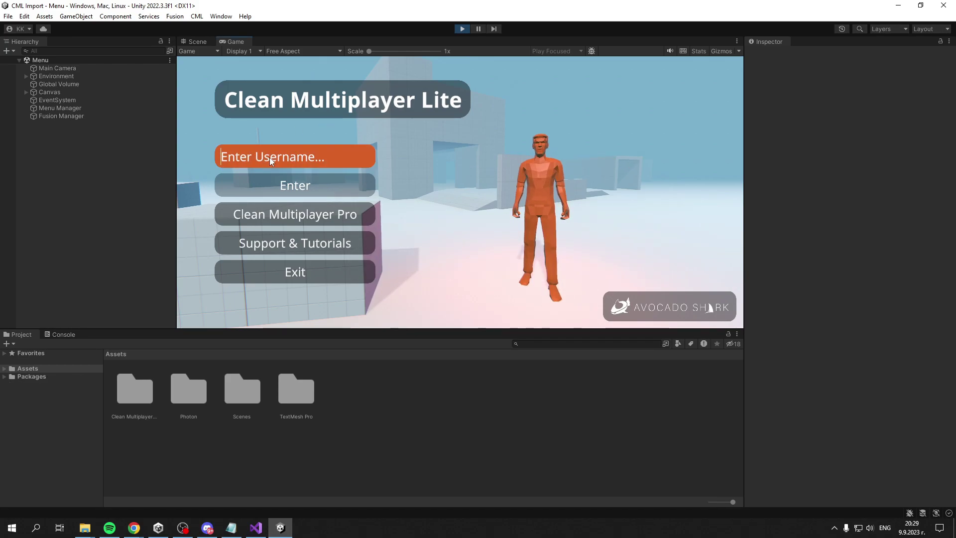
{"action": "type", "text": "wadawd"}
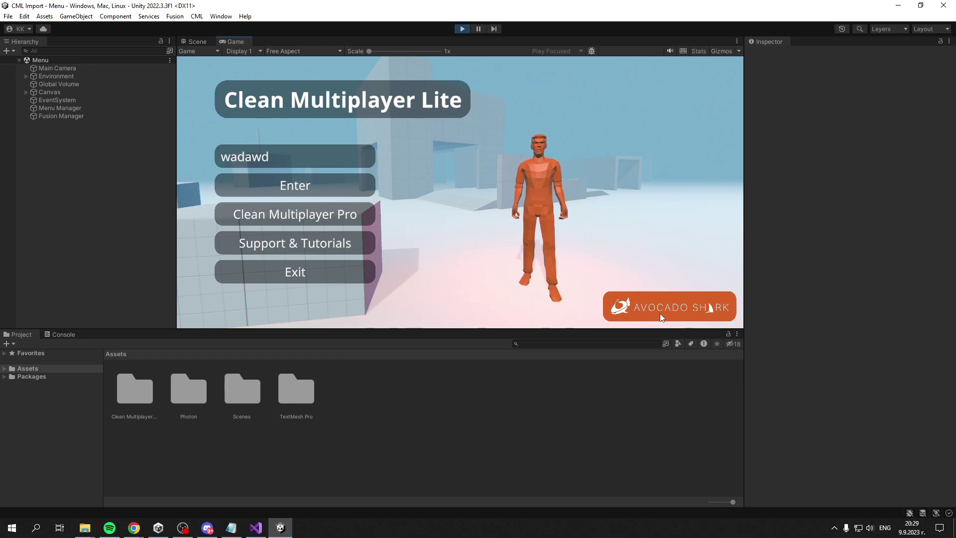
{"action": "left_click", "coordinate": [287, 186]}
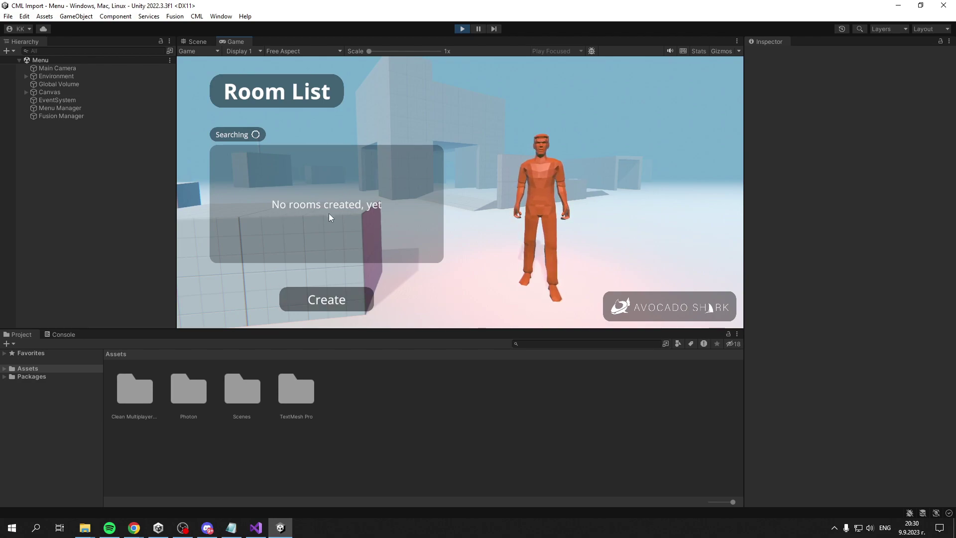
Create a room, maximize the Game view, run, jump and climb the character, then stop Play.
{"action": "left_click", "coordinate": [342, 305]}
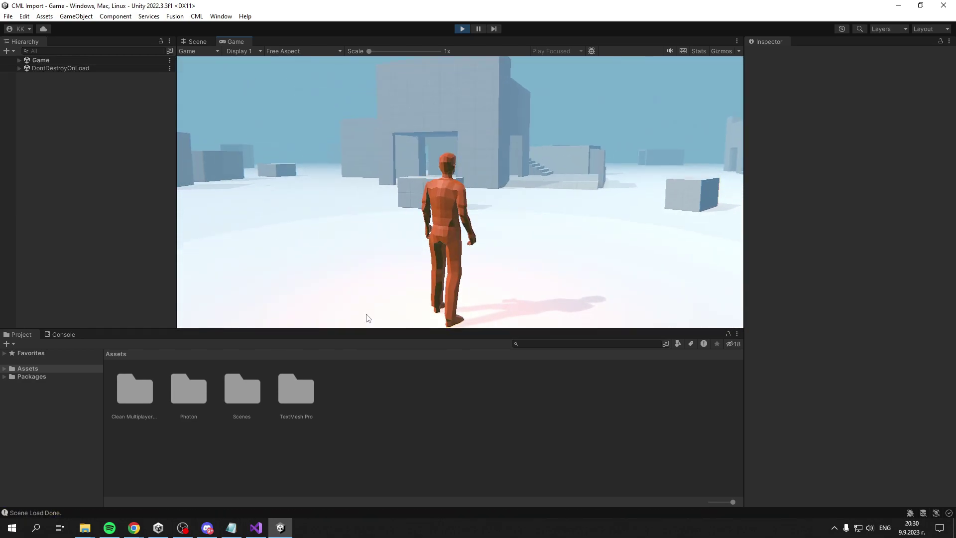
{"action": "double_click", "coordinate": [240, 41]}
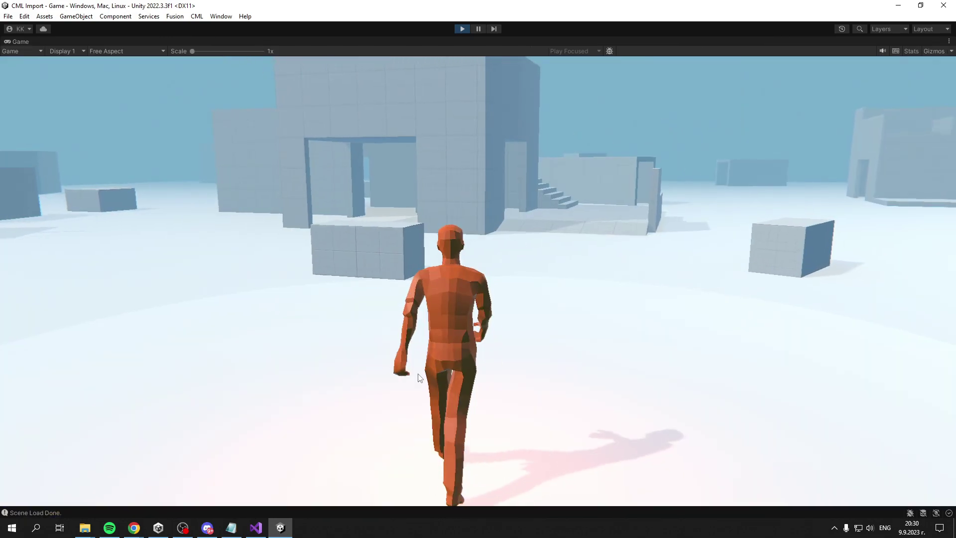
{"action": "key", "text": "a"}
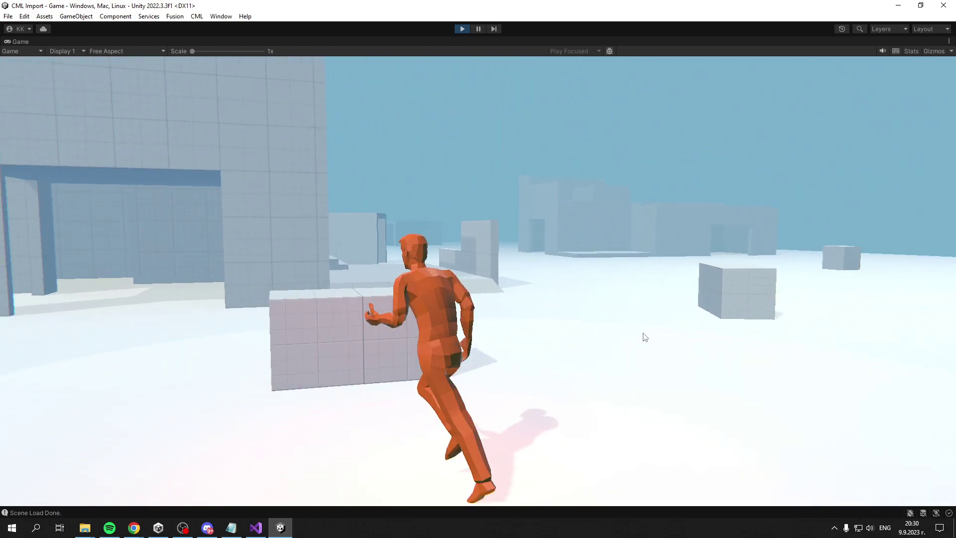
{"action": "key", "text": "space"}
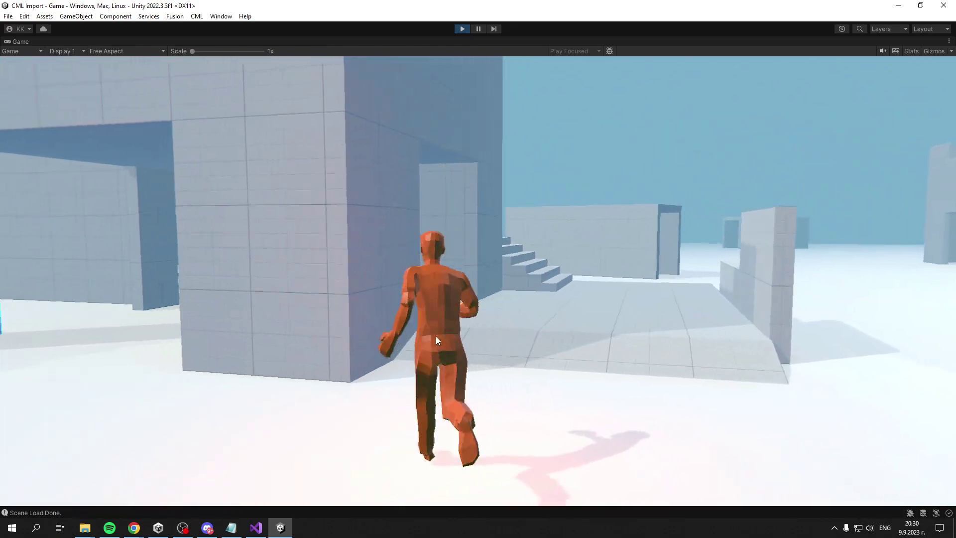
{"action": "key", "text": "w"}
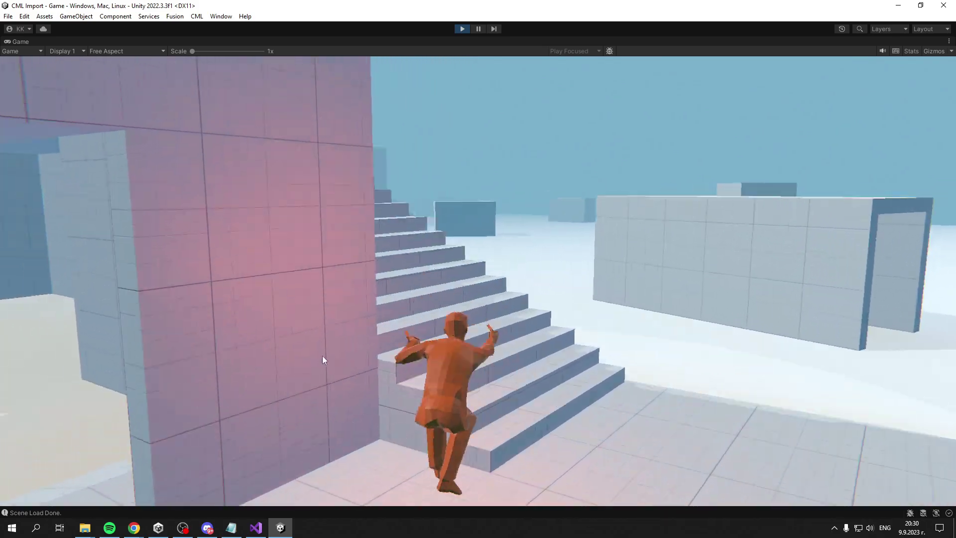
{"action": "key", "text": "space"}
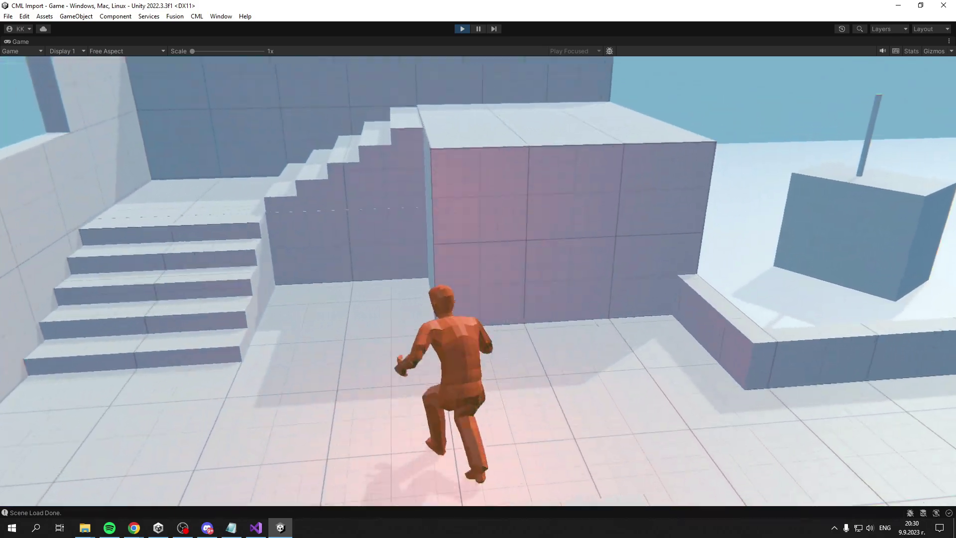
{"action": "key", "text": "space"}
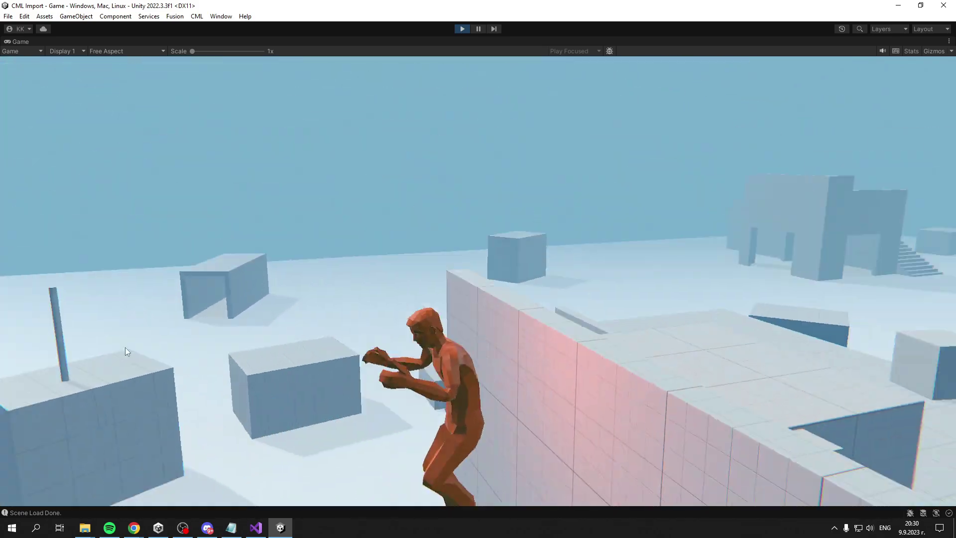
{"action": "left_click", "coordinate": [462, 28]}
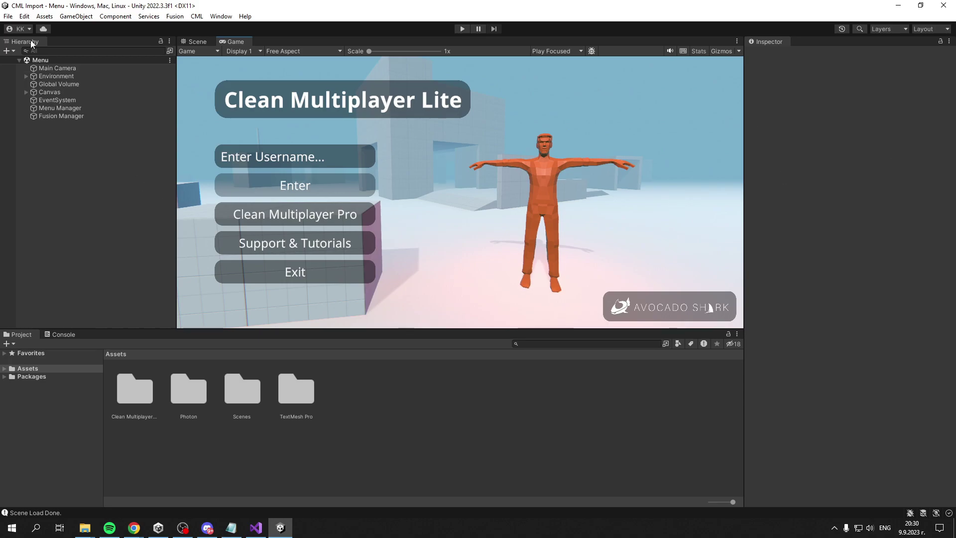
In Player Settings, set Fullscreen Mode to Windowed and enable Resizable Window.
{"action": "left_click", "coordinate": [8, 16]}
{"action": "left_click", "coordinate": [70, 137]}
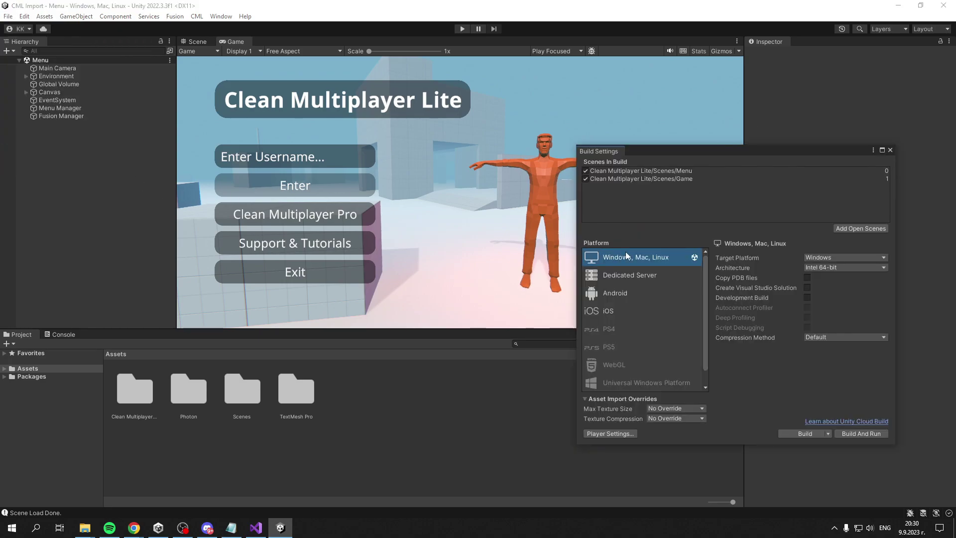
{"action": "left_click", "coordinate": [599, 434]}
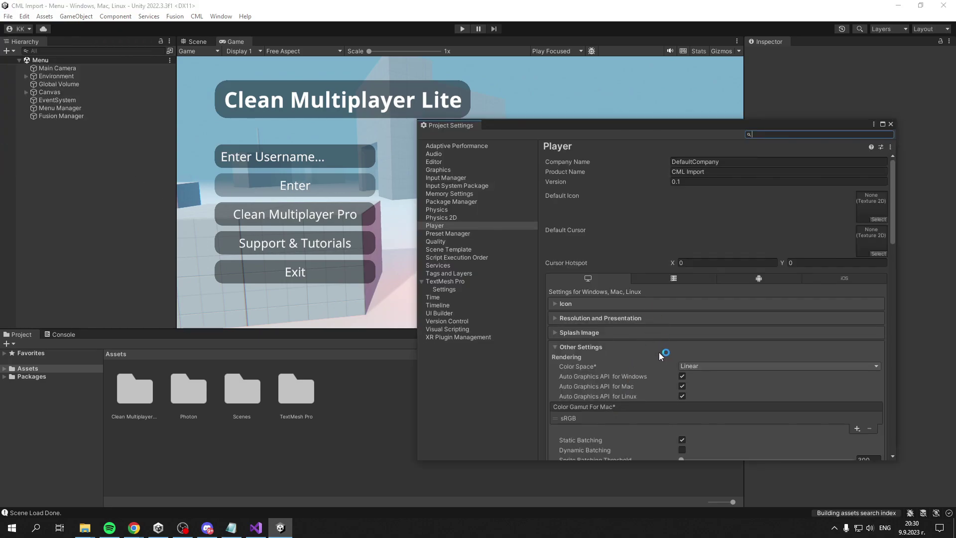
{"action": "left_click", "coordinate": [588, 319]}
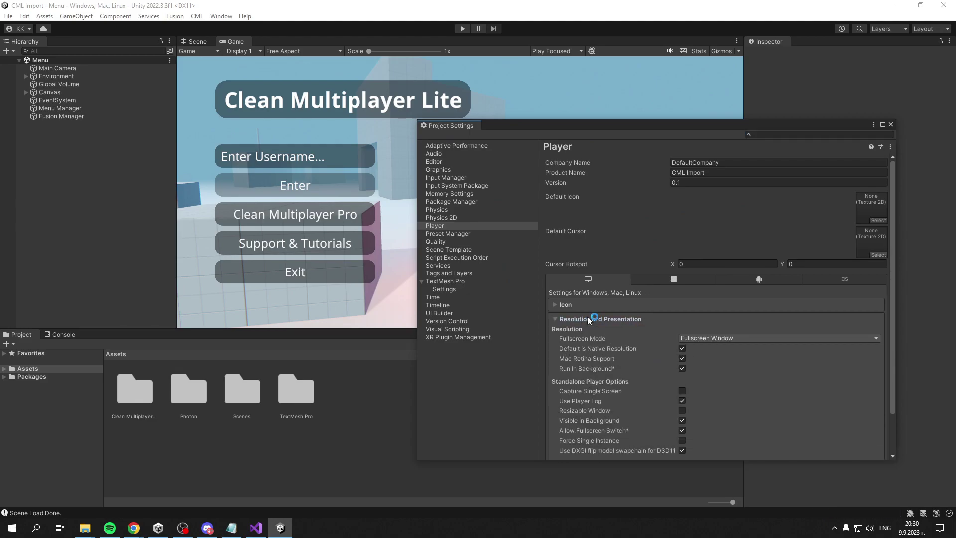
{"action": "left_click", "coordinate": [701, 338]}
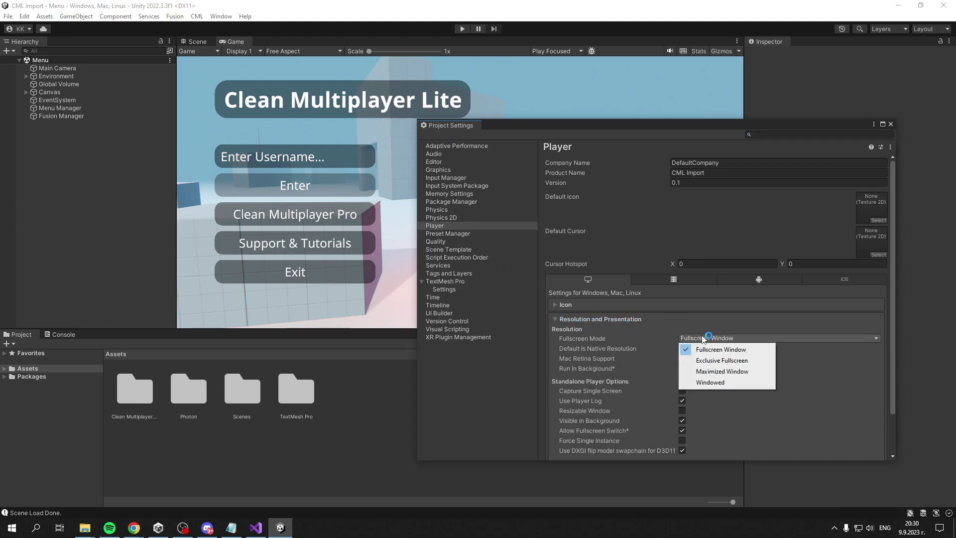
{"action": "left_click", "coordinate": [708, 383]}
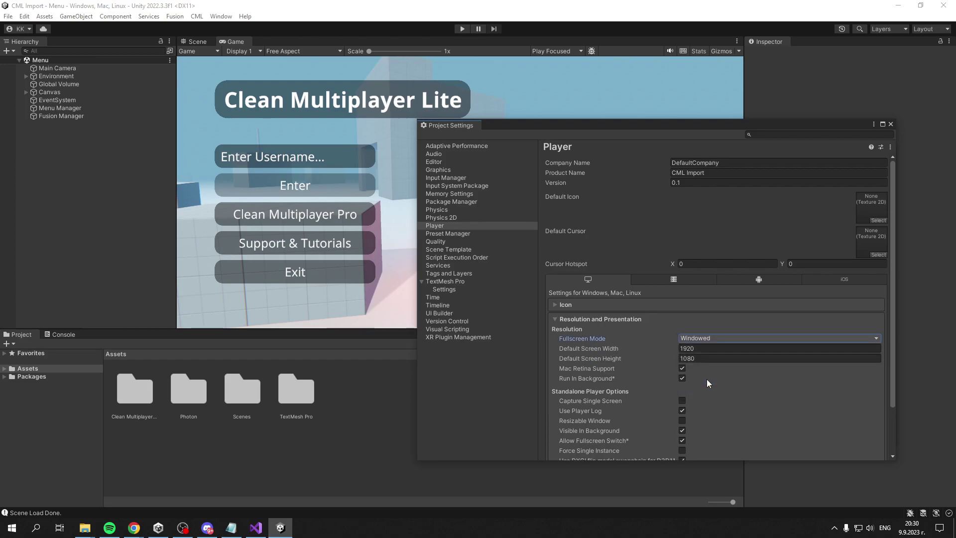
{"action": "scroll", "coordinate": [613, 394], "scroll_direction": "down", "scroll_amount": 2}
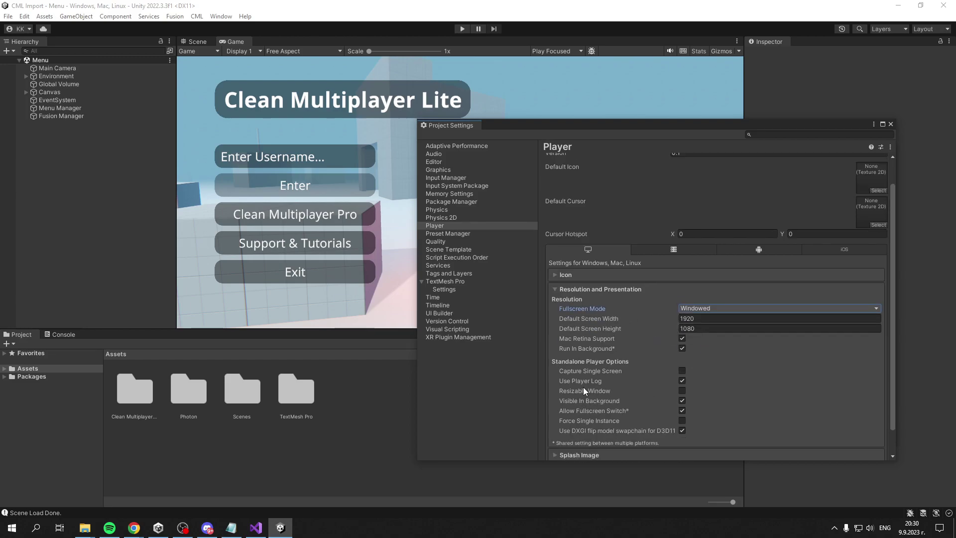
{"action": "left_click", "coordinate": [683, 391]}
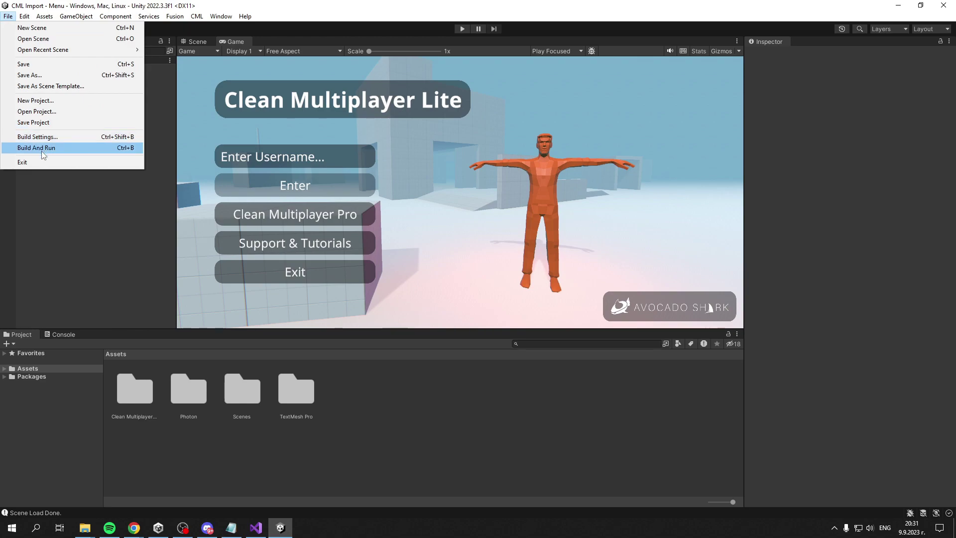
{"action": "left_click", "coordinate": [97, 208]}
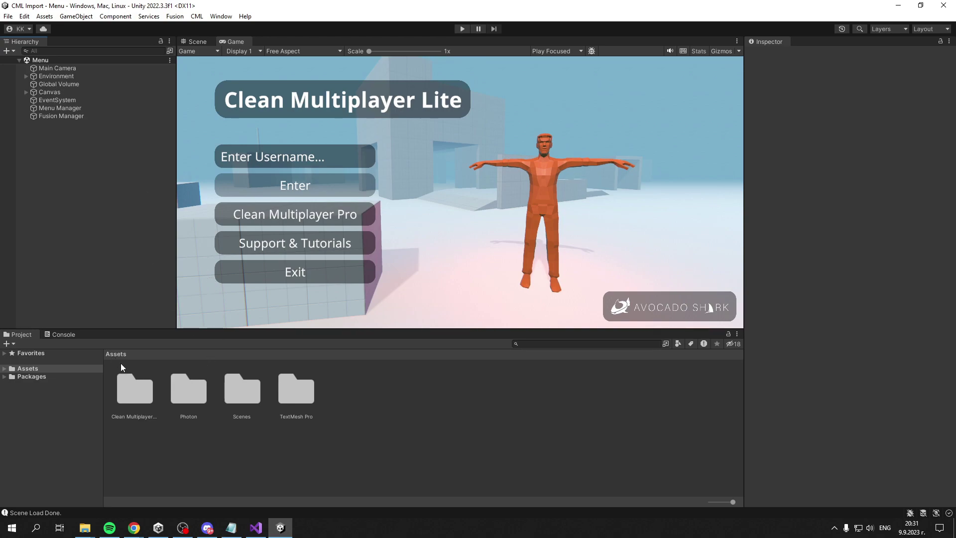
{"action": "double_click", "coordinate": [133, 391]}
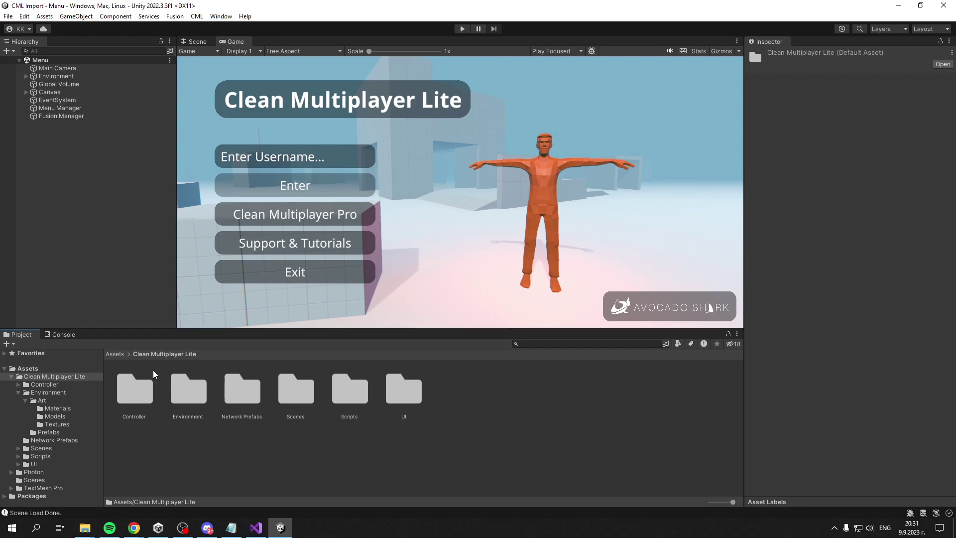
{"action": "left_click", "coordinate": [115, 354]}
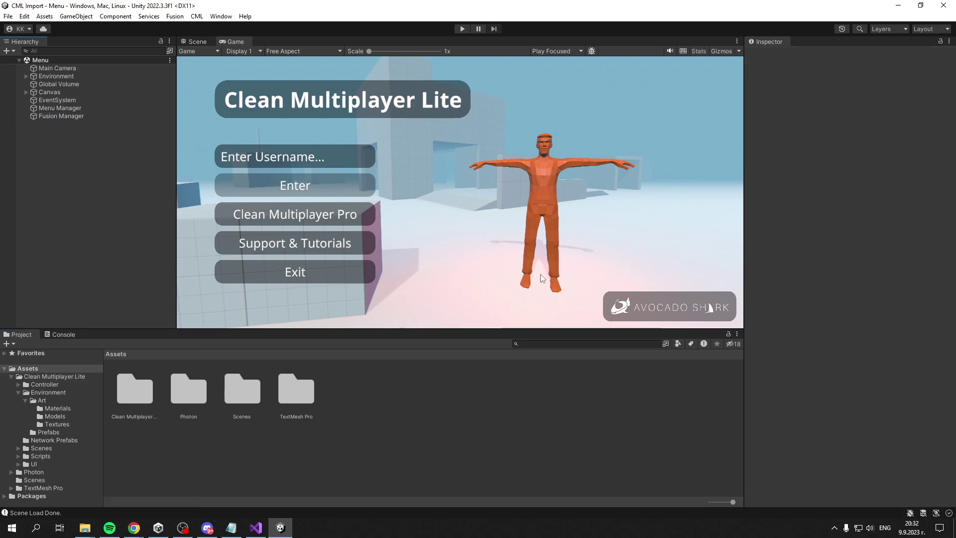